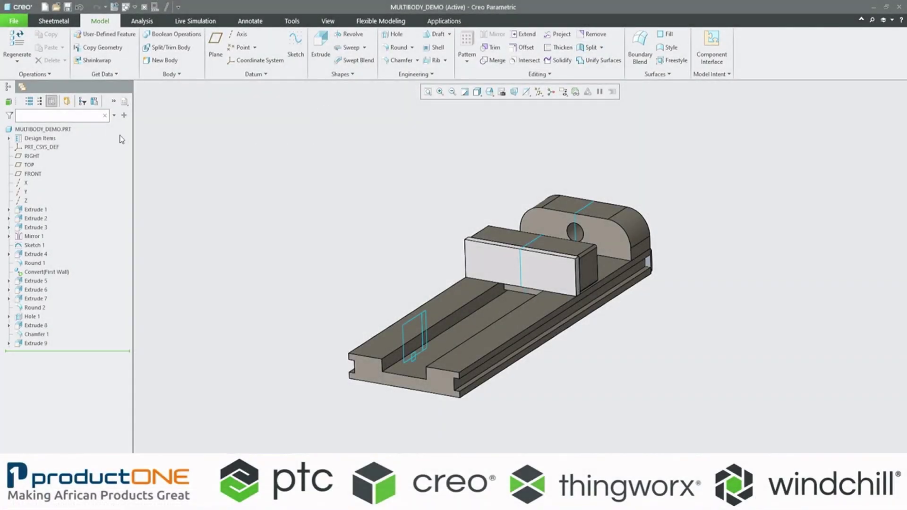
Step: Show the part's materials and bodies and check that Body 1 is EN26
left_click(9, 138)
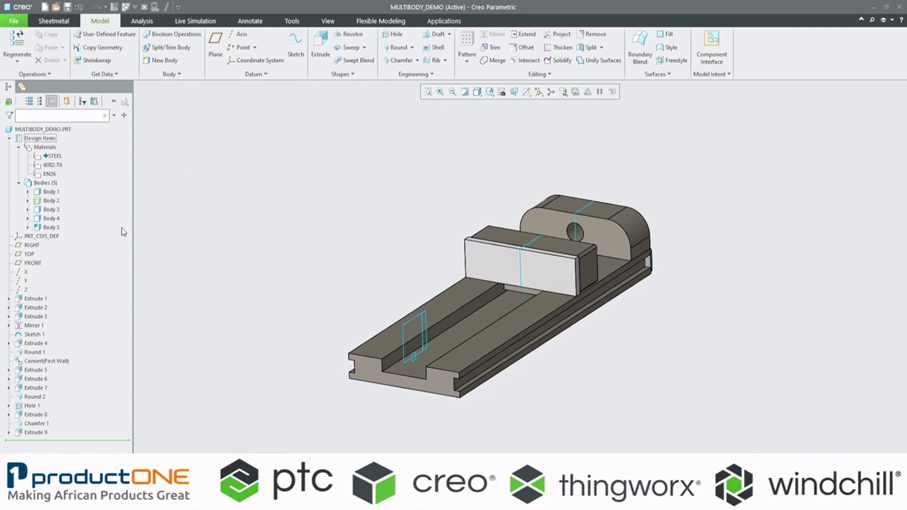
left_click(51, 156)
left_click(261, 200)
left_click(28, 192)
left_click(51, 192)
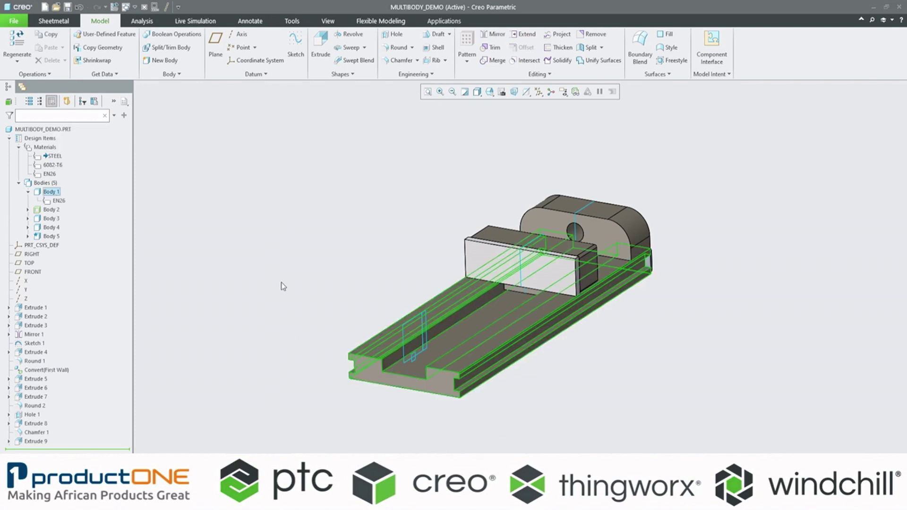
left_click(66, 203)
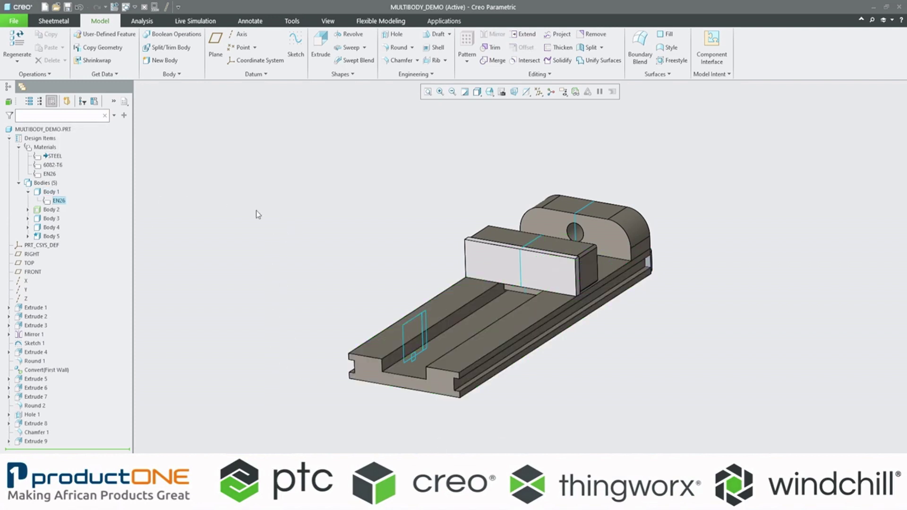
Step: In the default orientation, check Body 2's 6082-T6 material, then collapse both material listings
left_click(51, 210)
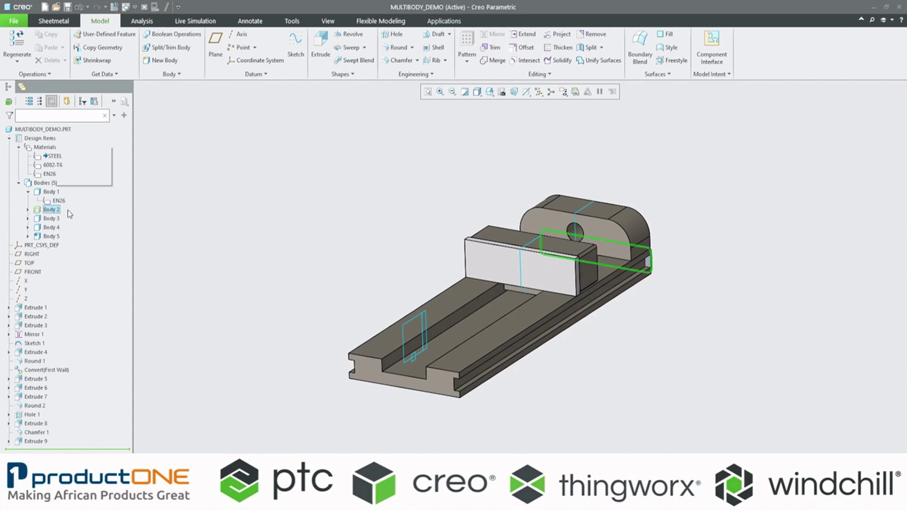
left_click(489, 92)
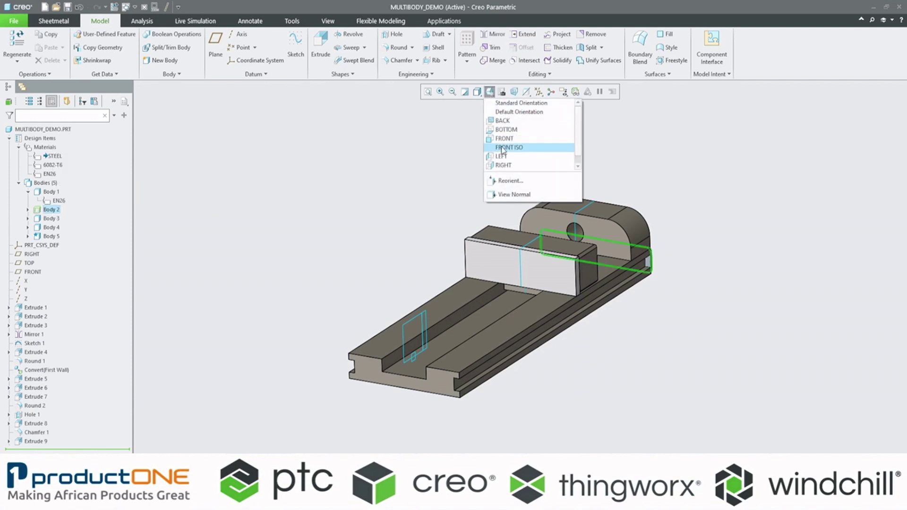
left_click(511, 112)
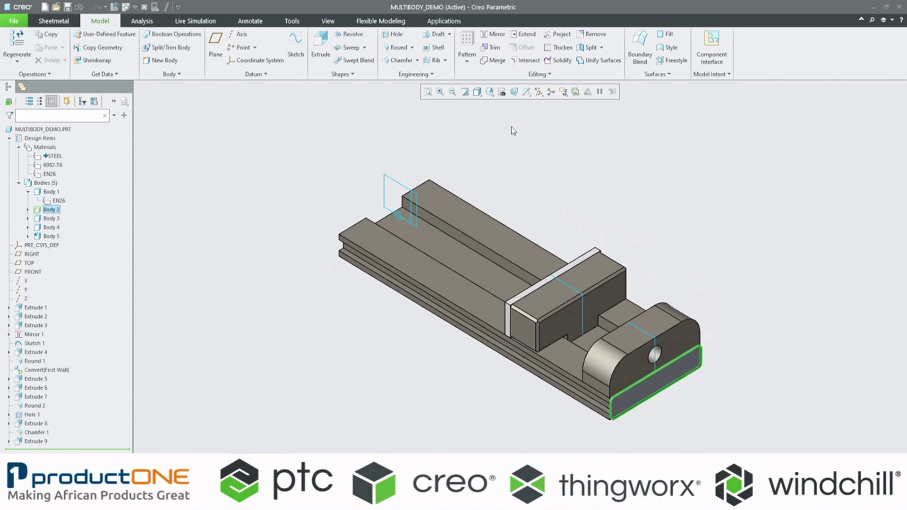
left_click(28, 210)
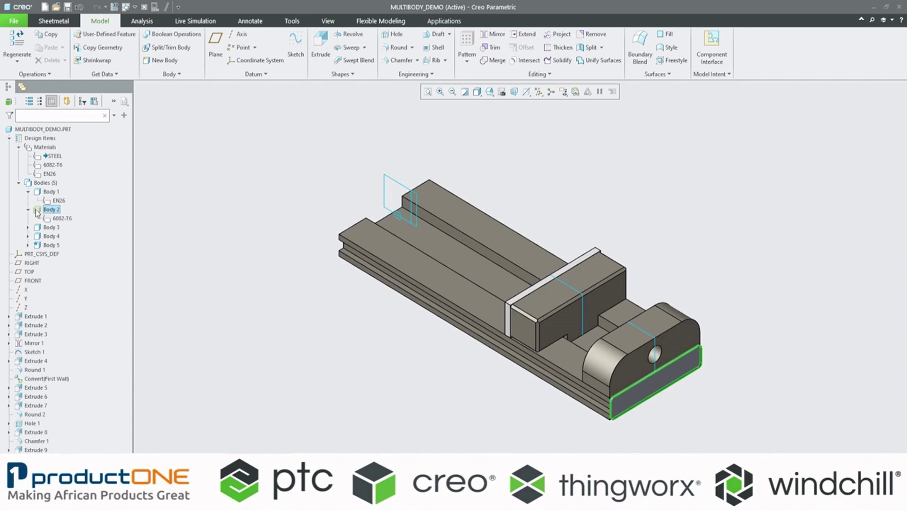
left_click(62, 219)
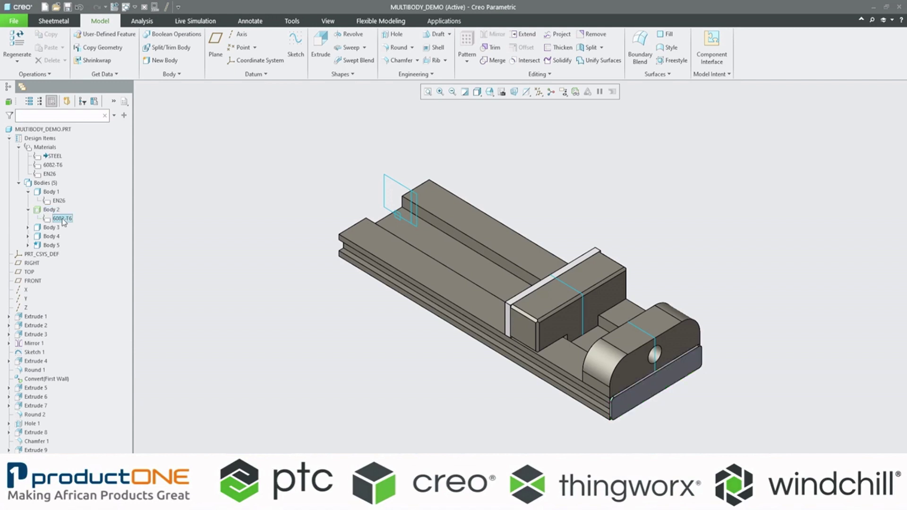
left_click(216, 199)
left_click(28, 192)
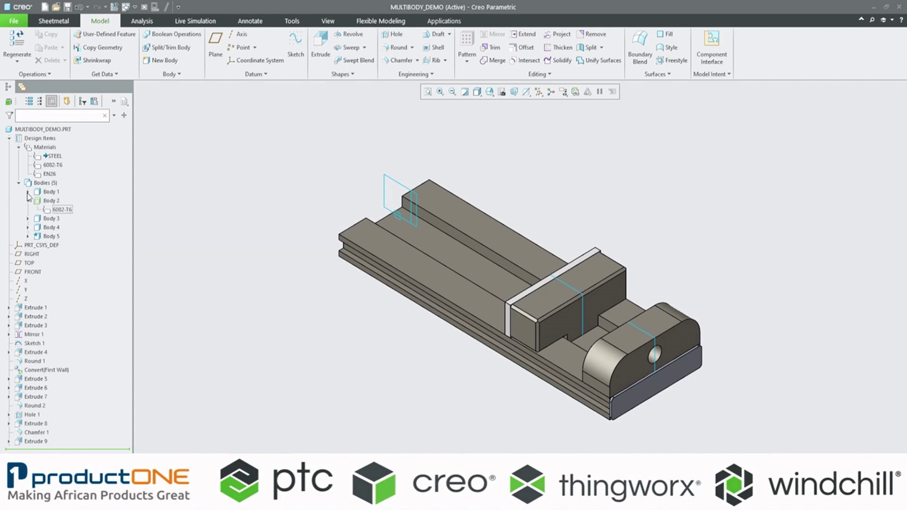
left_click(28, 201)
Step: Identify Body 5 and Body 1, then pick the small rectangular sketch at the base's far end
left_click(47, 229)
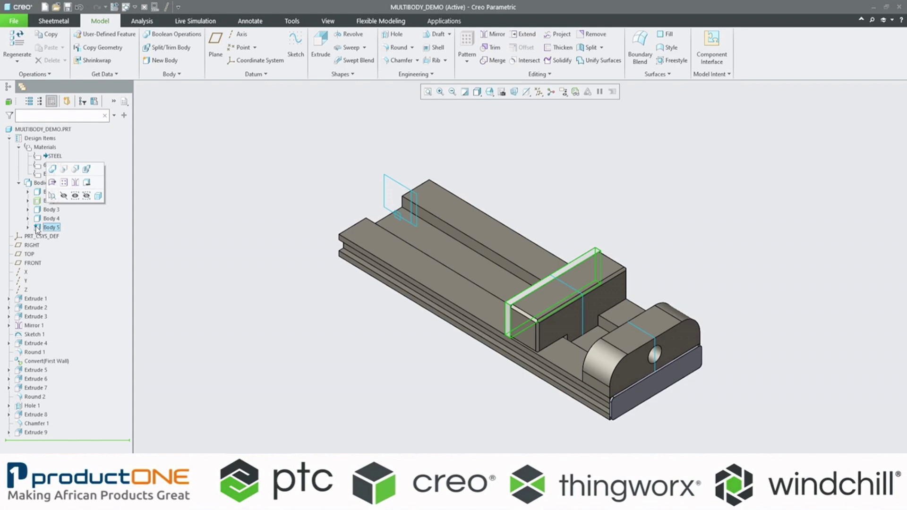
left_click(224, 243)
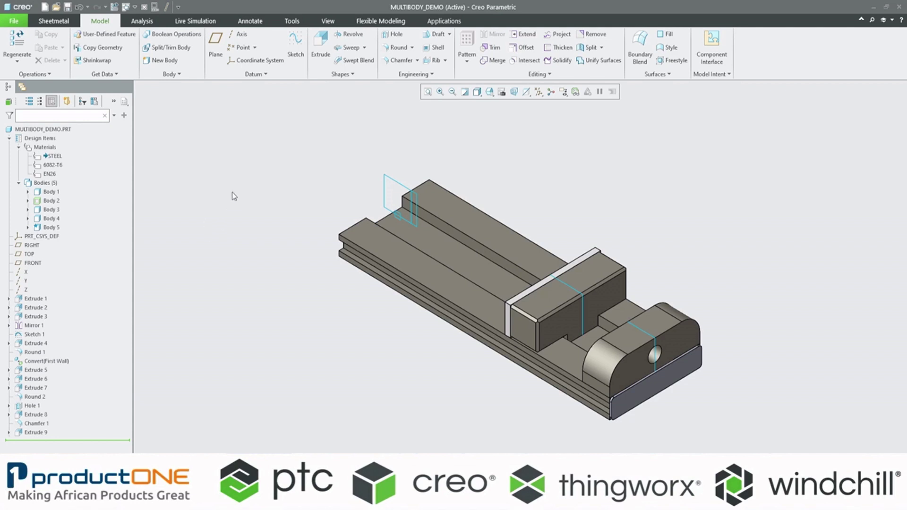
left_click(52, 192)
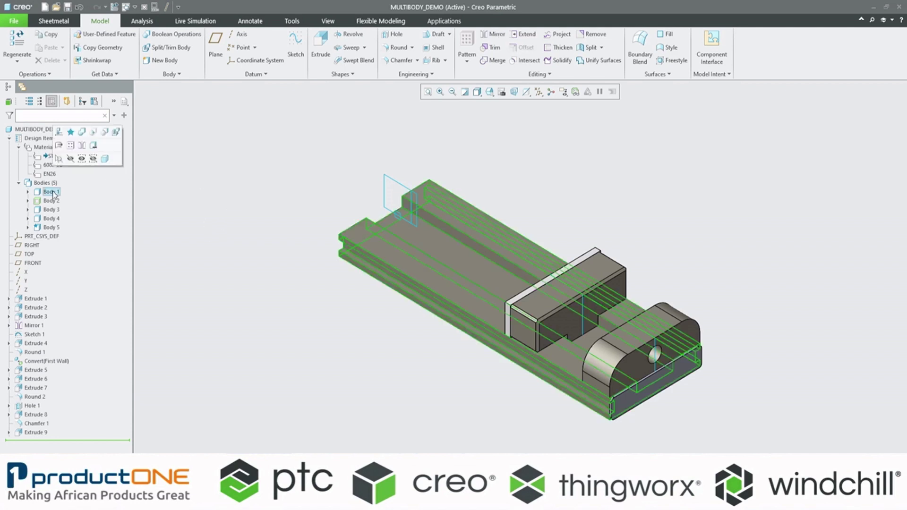
left_click(156, 225)
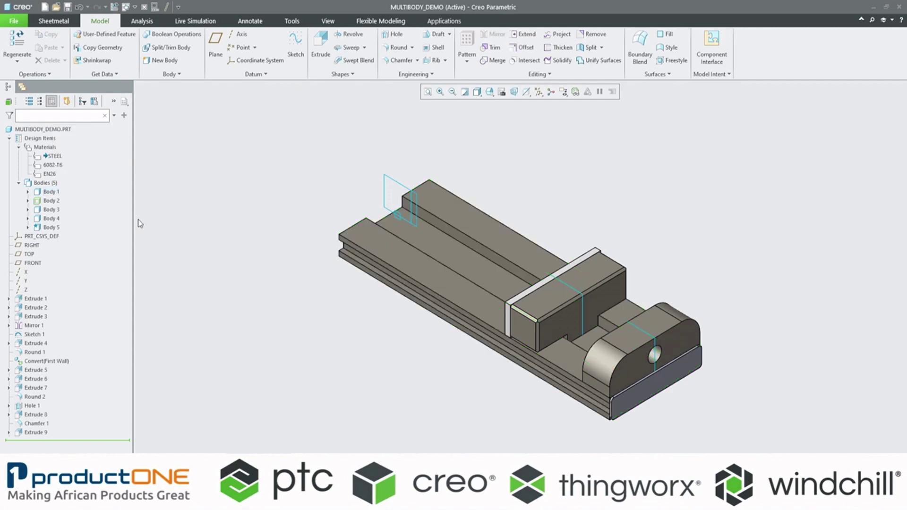
left_click(51, 192)
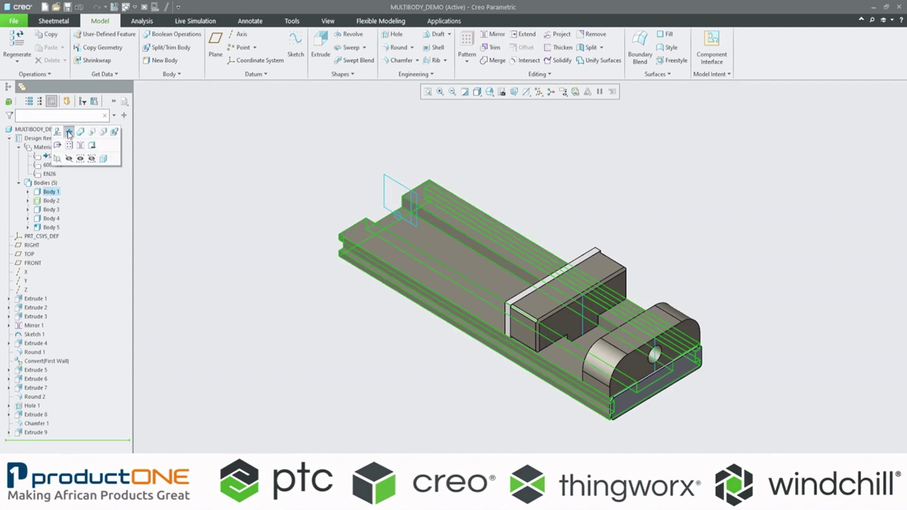
left_click(194, 149)
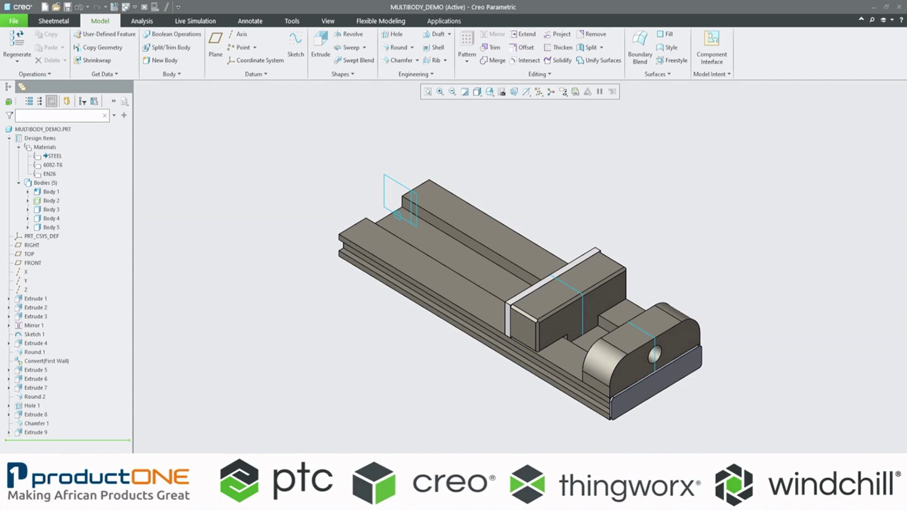
left_click(860, 503)
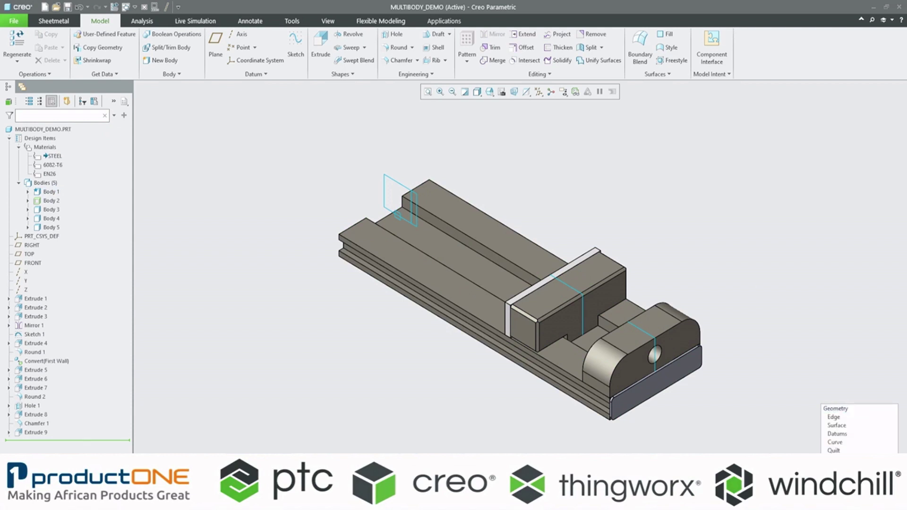
left_click(835, 408)
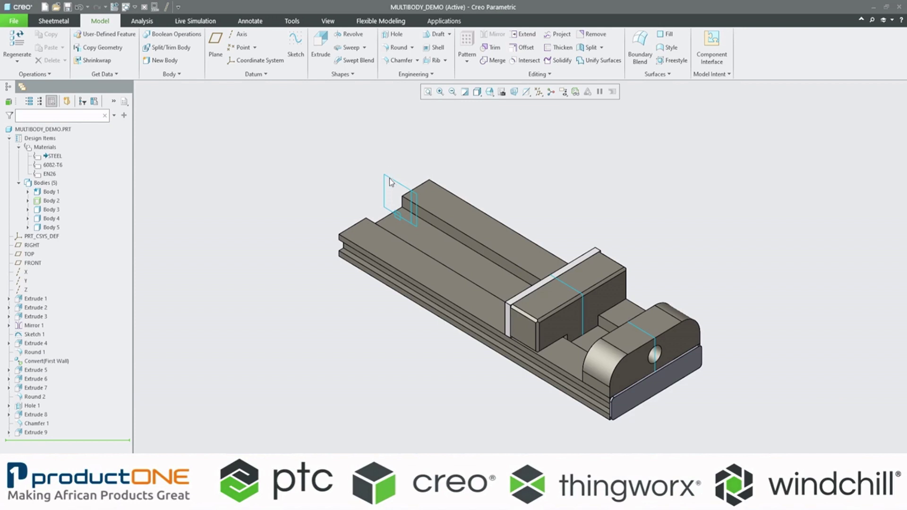
scroll(393, 191, "down", 3)
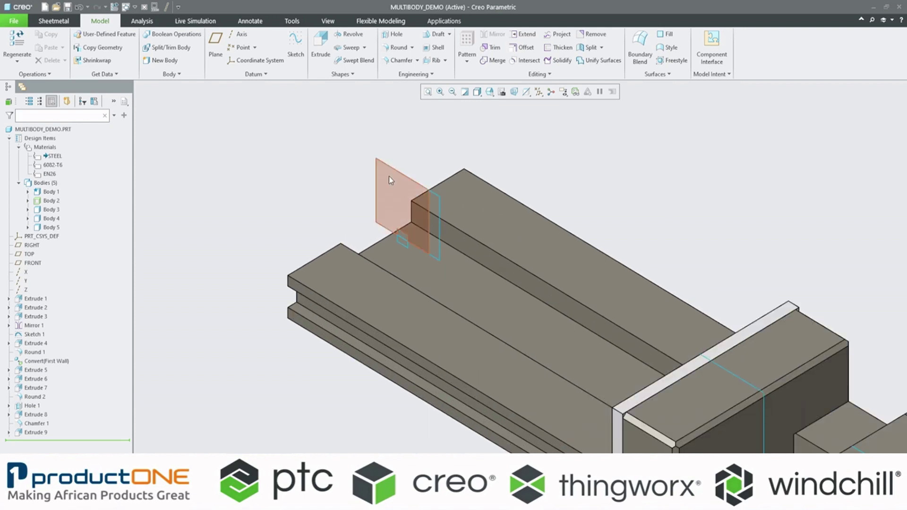
left_click(391, 180)
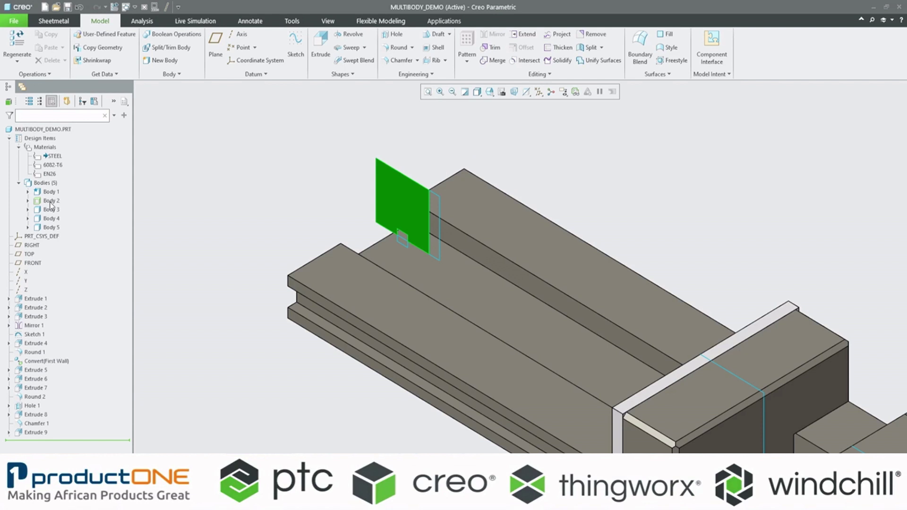
Step: Extrude the sketch To Reference on both sides between two base faces as new Body 6
left_click(320, 55)
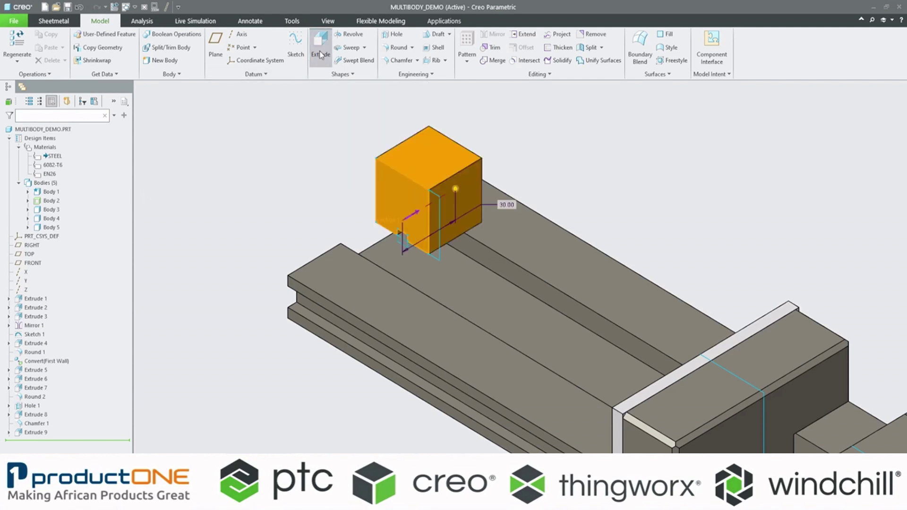
left_click(98, 46)
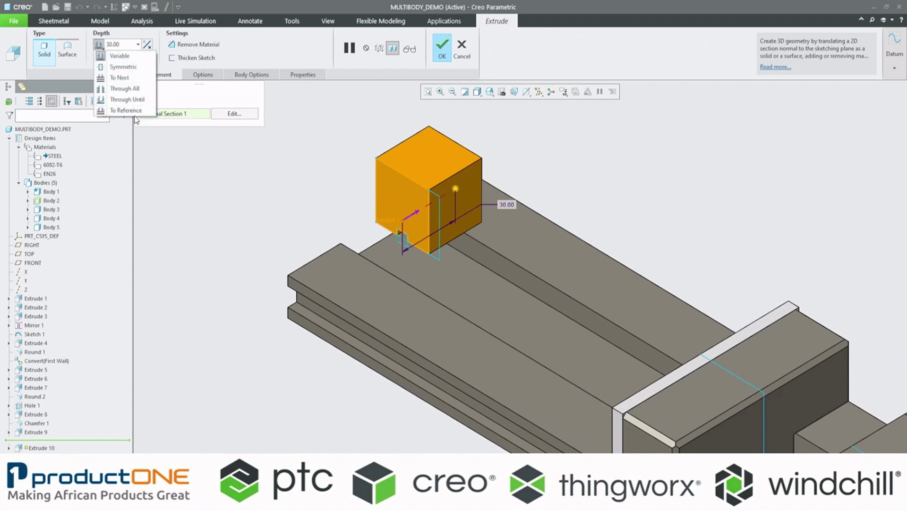
left_click(120, 110)
left_click(299, 288)
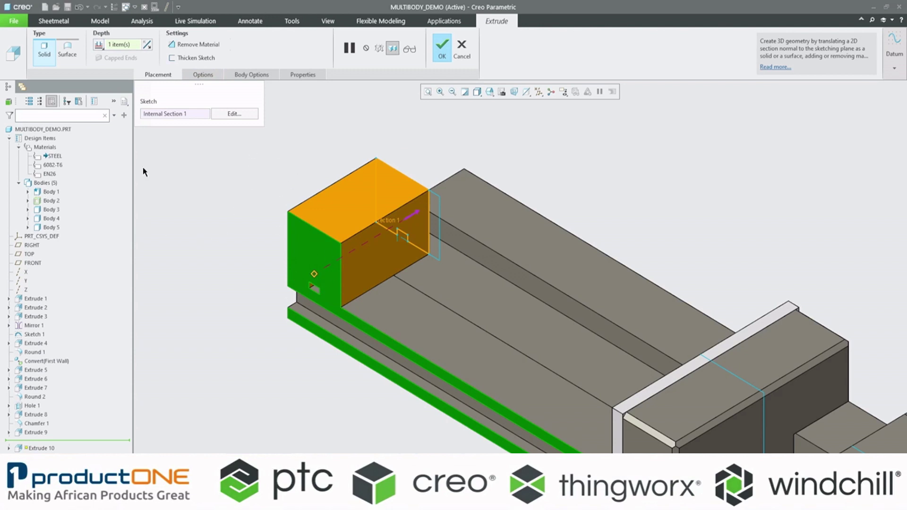
left_click(203, 74)
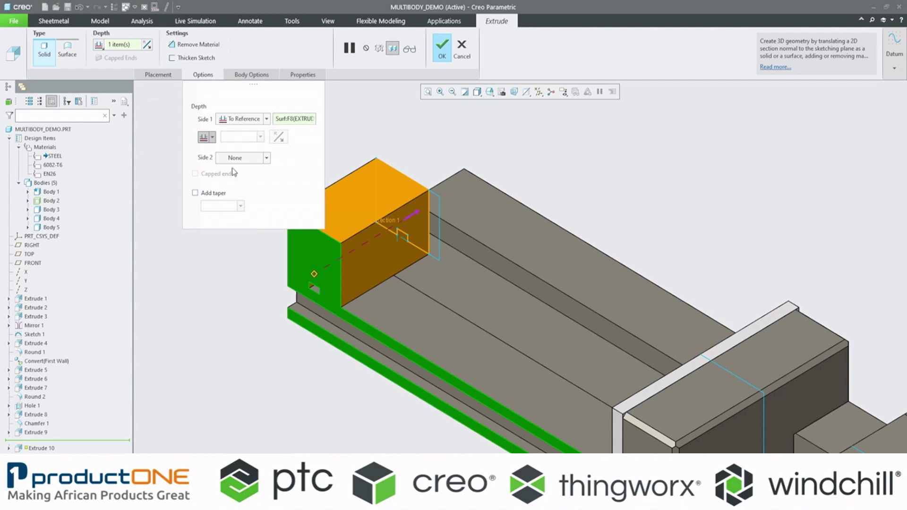
left_click(267, 159)
left_click(251, 205)
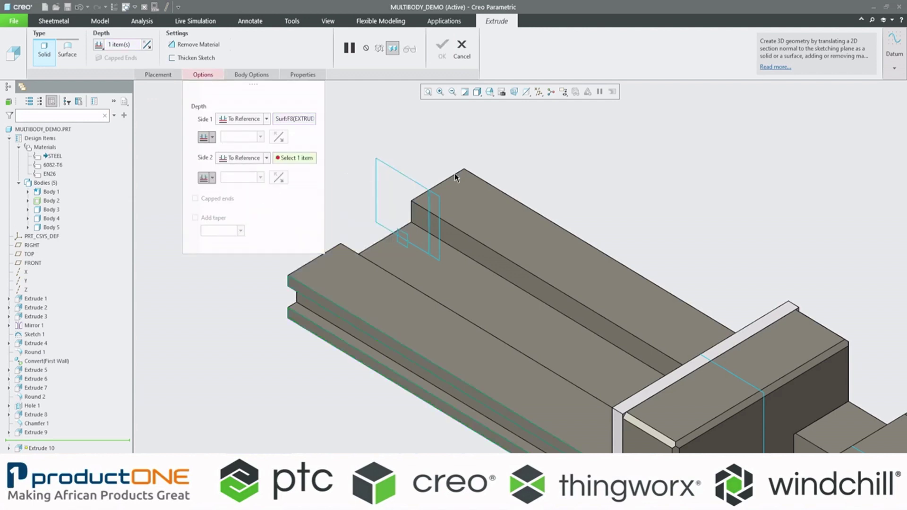
left_click(494, 191)
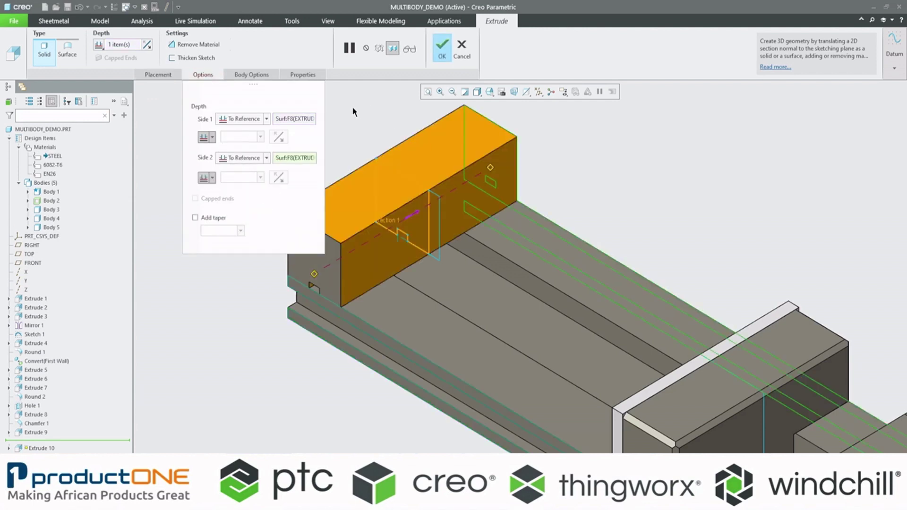
left_click(251, 77)
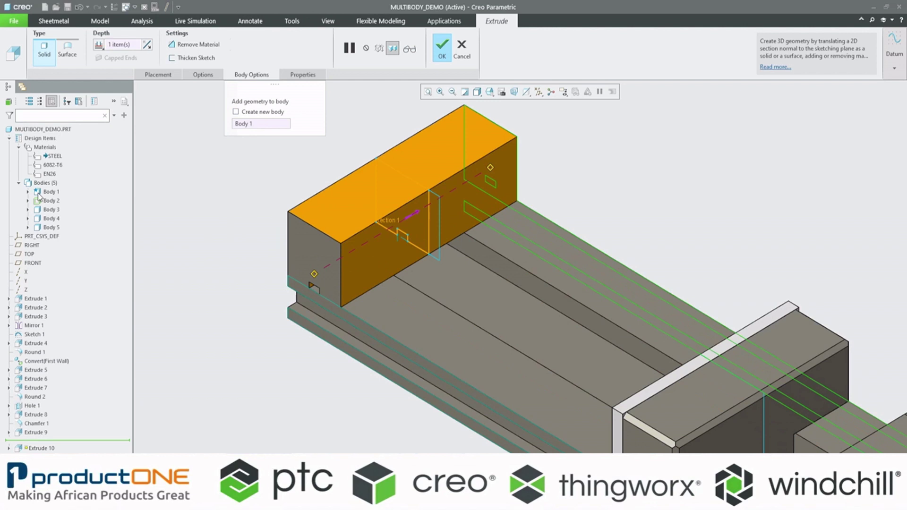
left_click(236, 112)
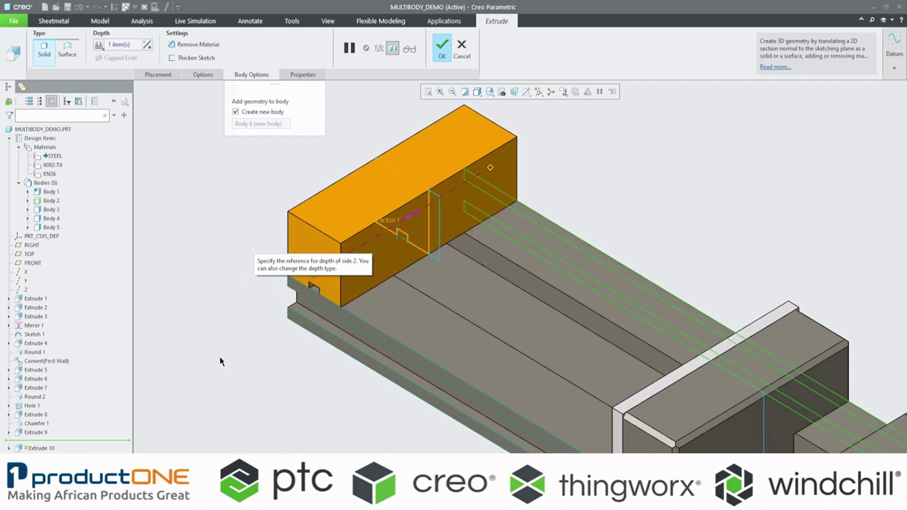
middle_click(223, 250)
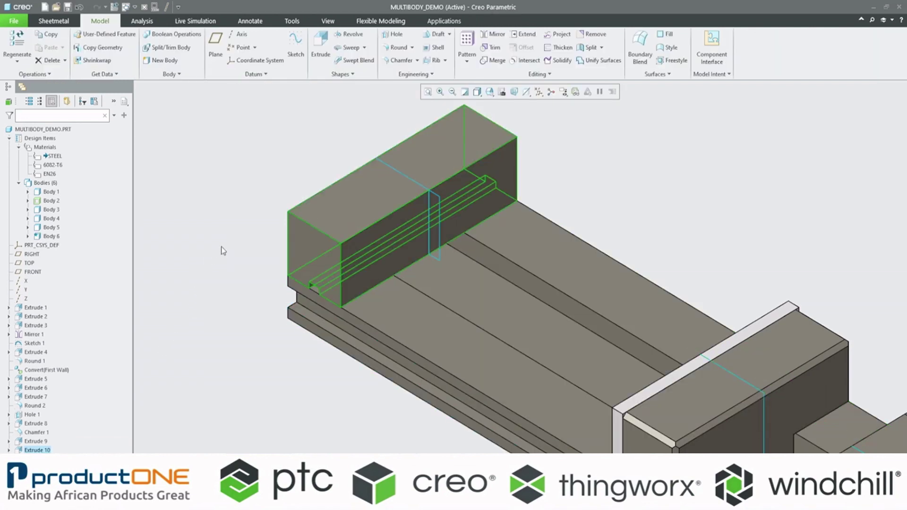
Step: Hide Body 6 and select the small square key profile on the base beneath it
left_click(49, 236)
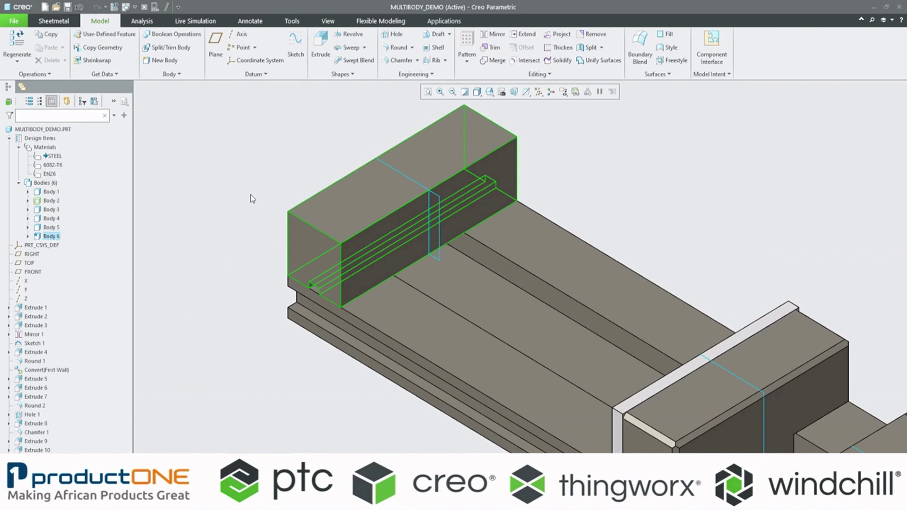
left_click(222, 186)
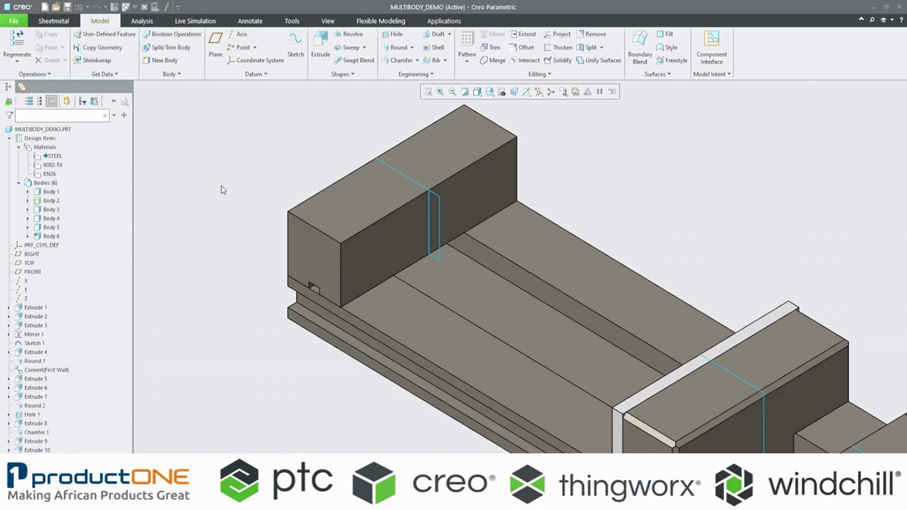
left_click(341, 189)
left_click(306, 164)
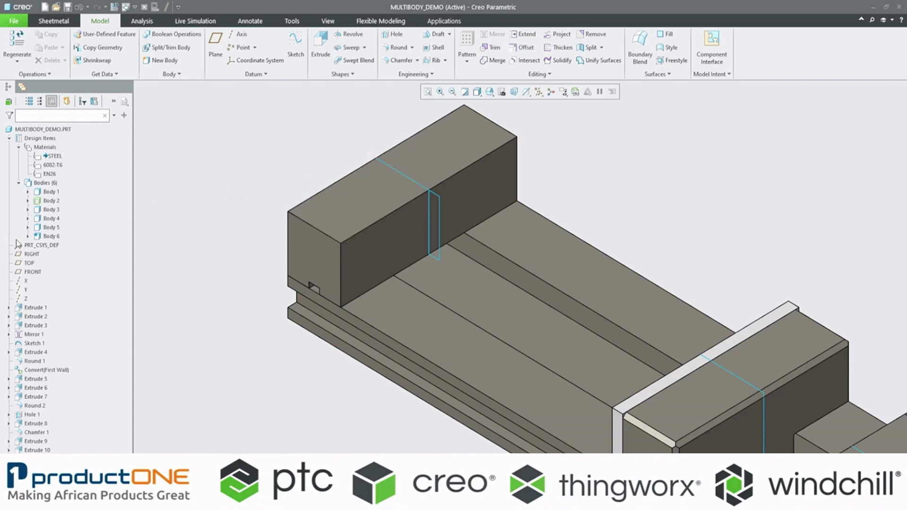
left_click(51, 235)
left_click(69, 202)
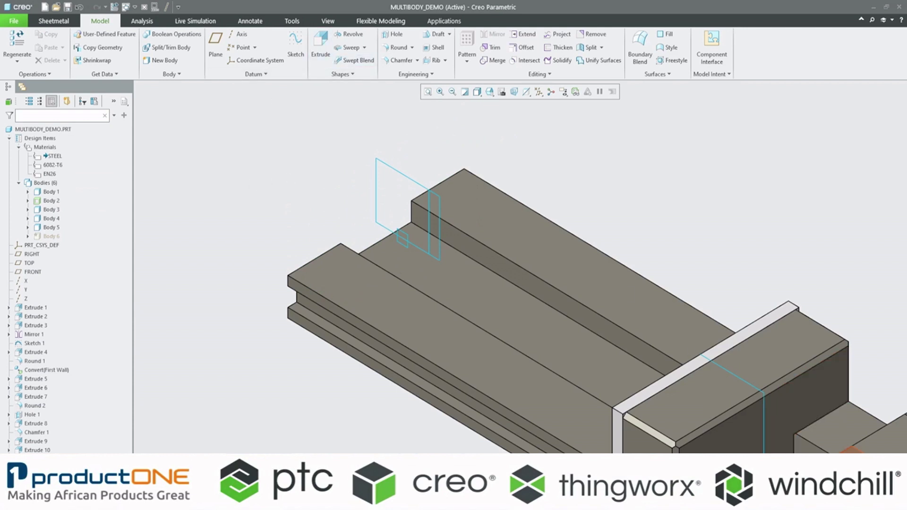
scroll(398, 230, "down", 5)
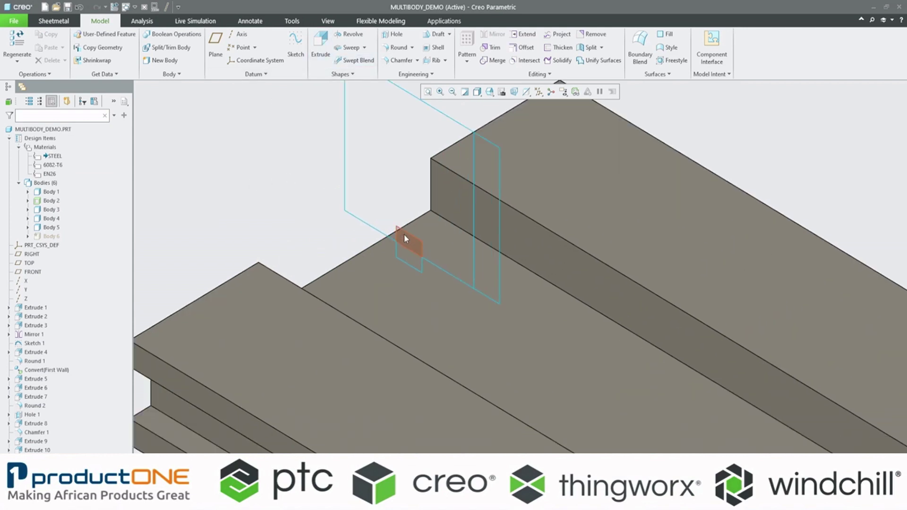
left_click(403, 234)
scroll(267, 204, "up", 5)
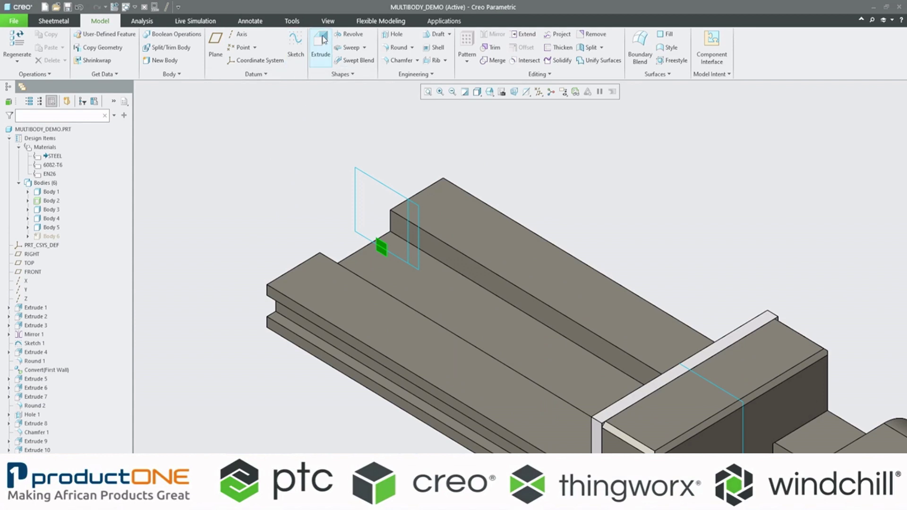
Step: Extrude the square profile with Side 1 To Reference at an end face, checking against Body 6
left_click(321, 45)
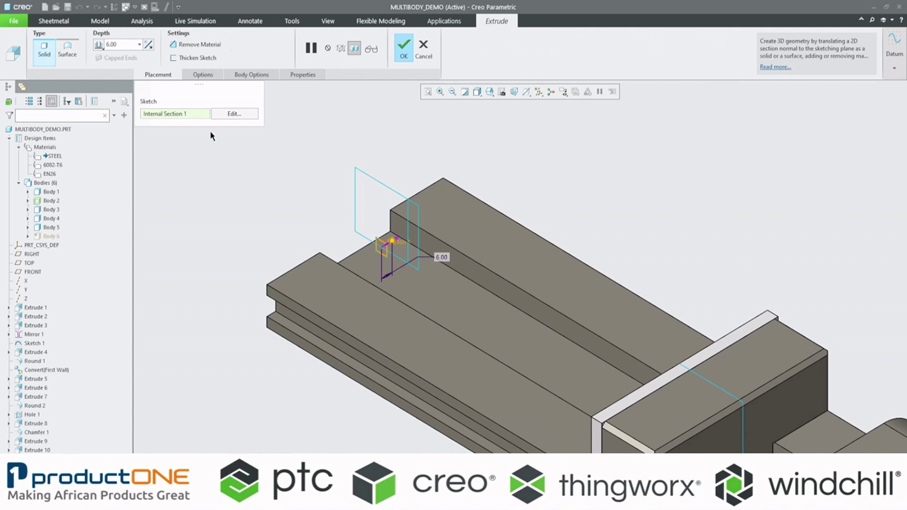
left_click(100, 45)
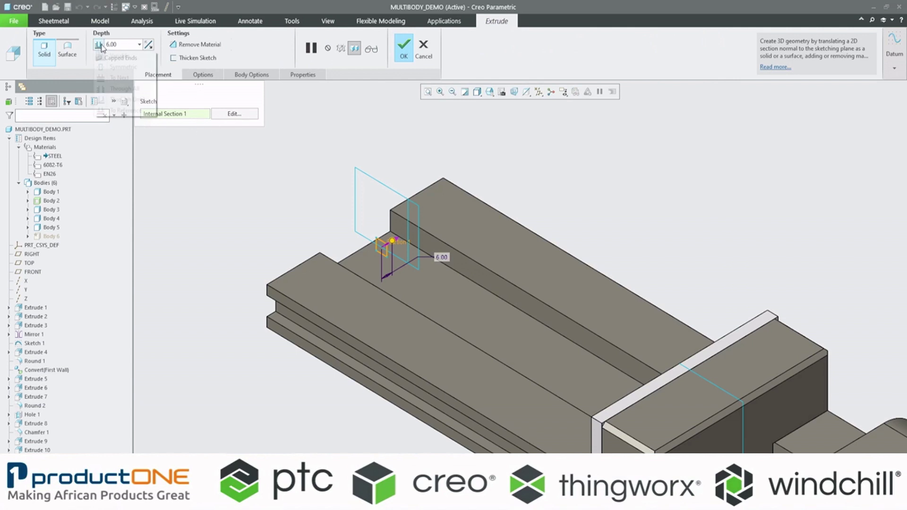
left_click(120, 108)
left_click(282, 299)
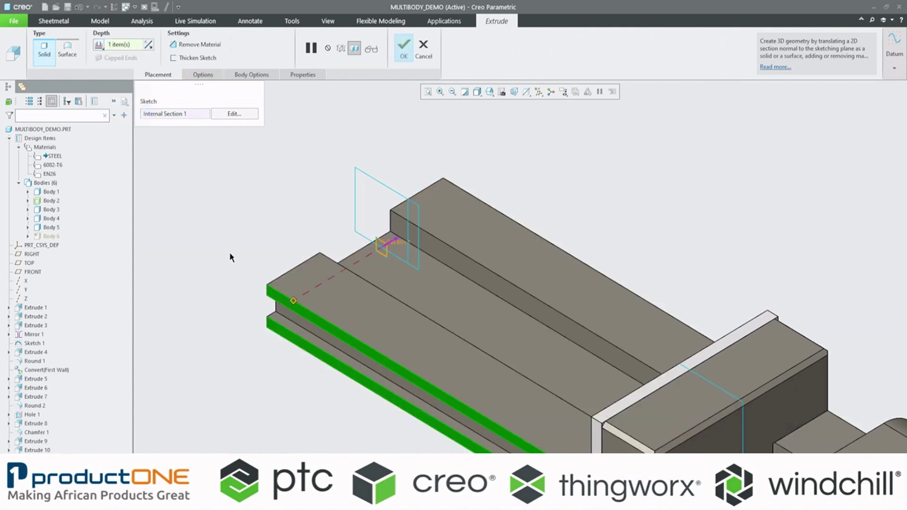
right_click(50, 237)
left_click(66, 242)
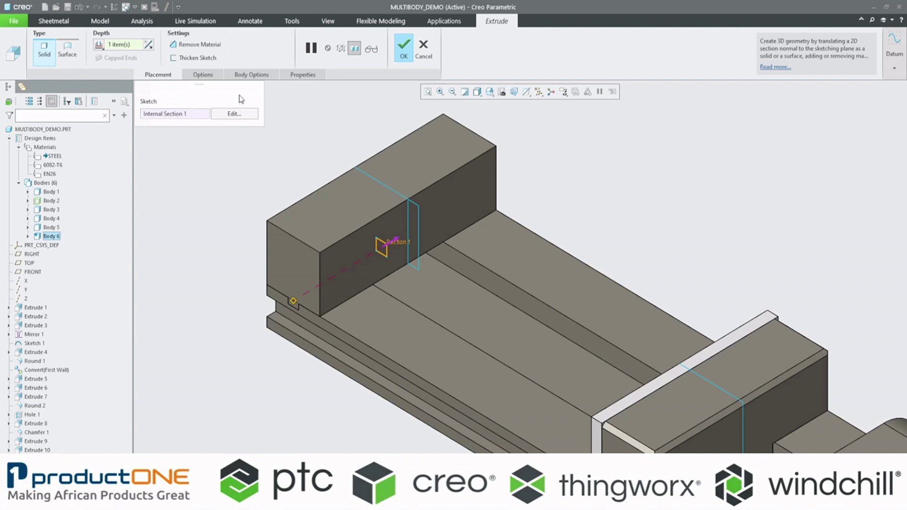
right_click(51, 236)
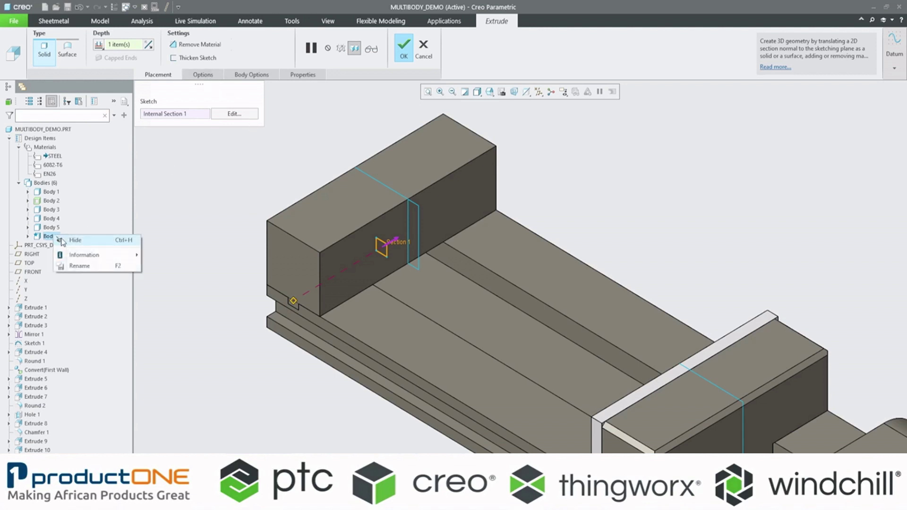
left_click(75, 240)
Step: Set Side 2 To Reference at the opposite surface and make the extrusion a new body
left_click(207, 74)
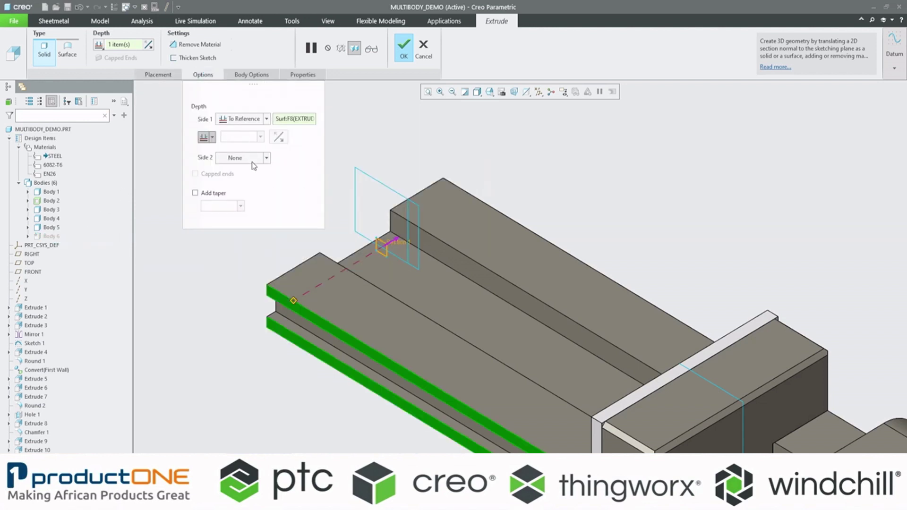
left_click(267, 158)
left_click(242, 203)
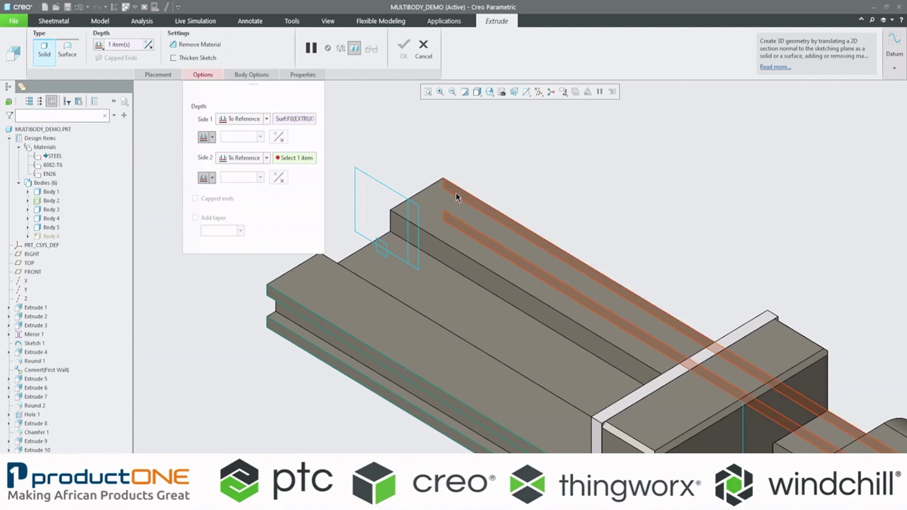
left_click(455, 192)
left_click(251, 74)
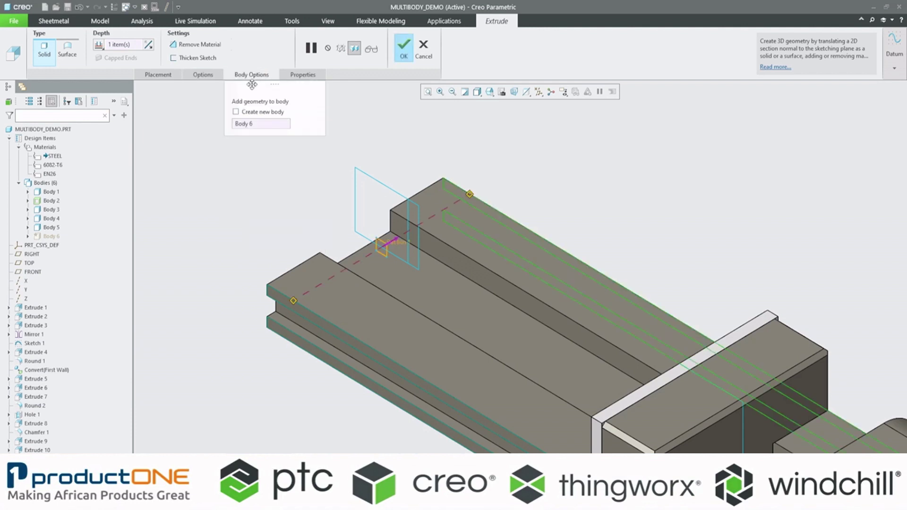
left_click(236, 112)
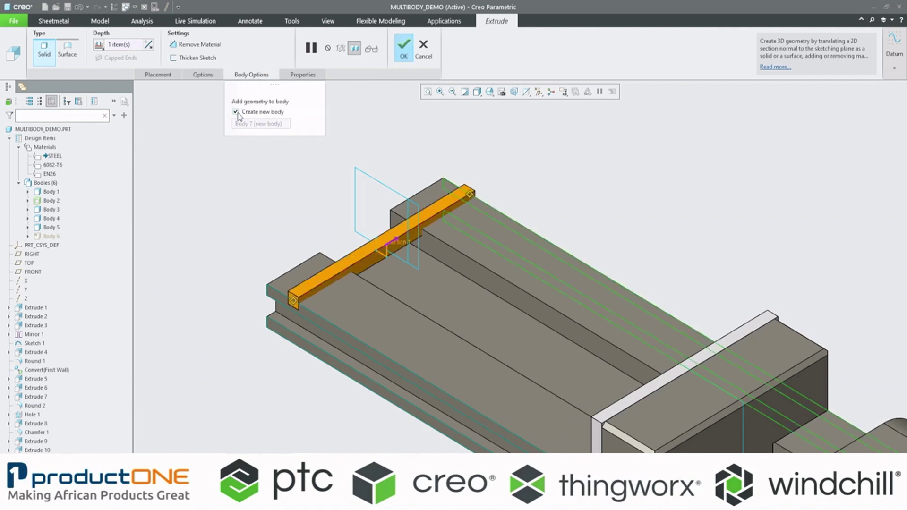
Step: Complete the key extrusion as Body 7 and show Body 6 again
middle_click(203, 214)
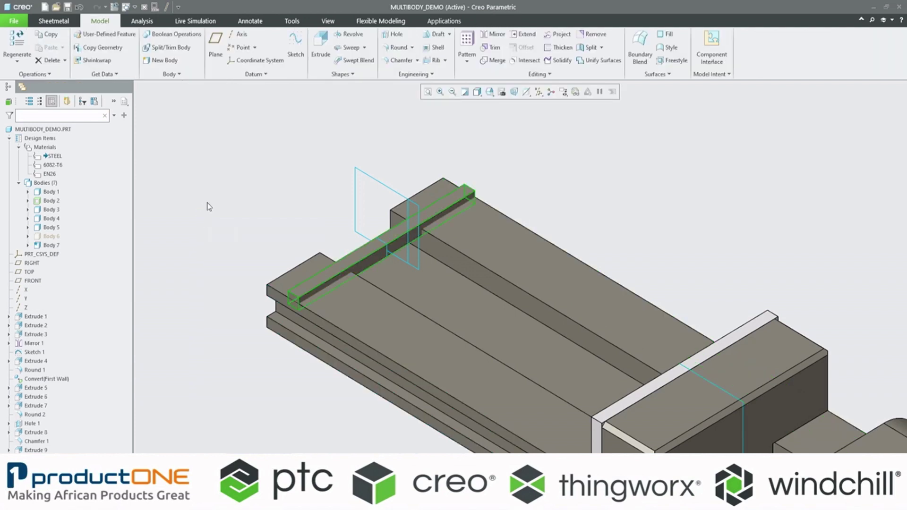
left_click(58, 238)
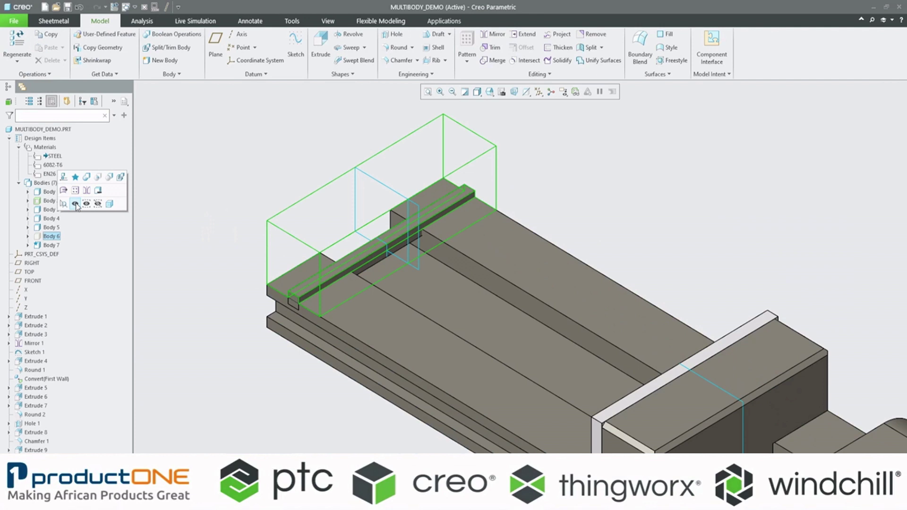
left_click(74, 203)
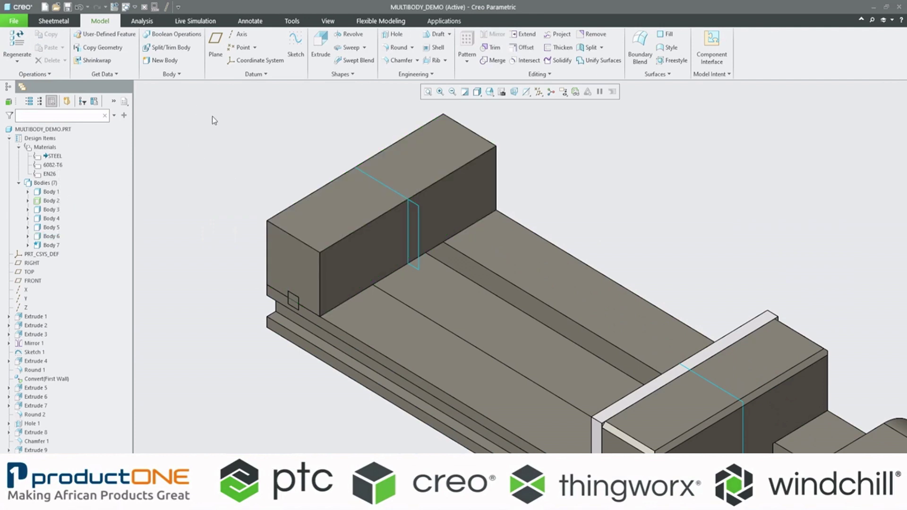
Step: Start a Subtract boolean with Body 6 and Body 1 as the bodies to cut
left_click(169, 35)
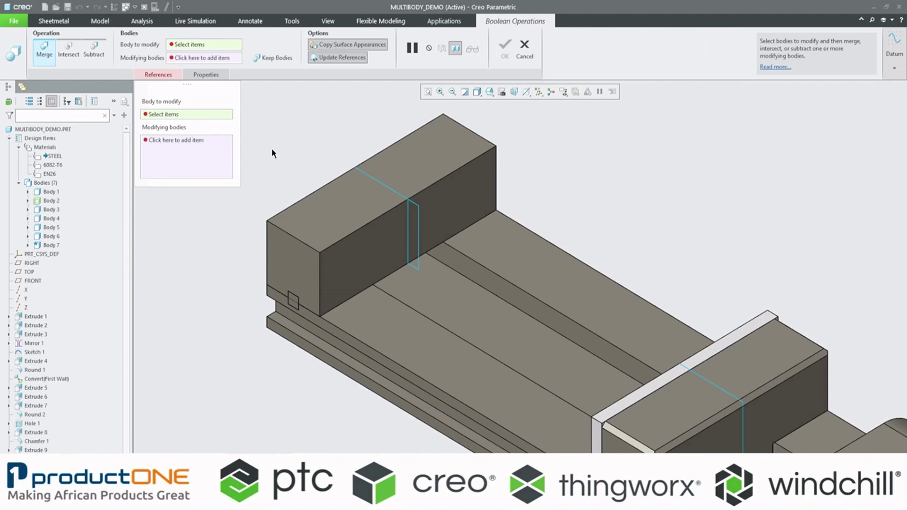
left_click(92, 52)
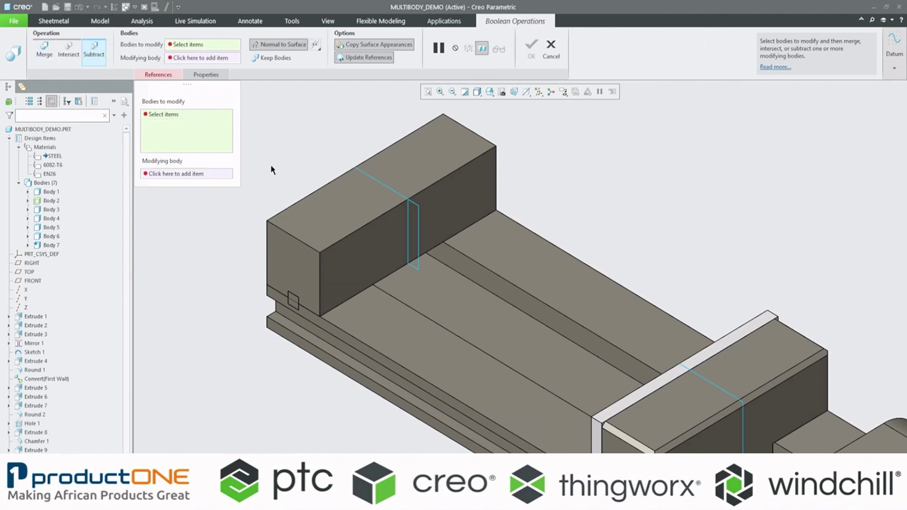
left_click(270, 58)
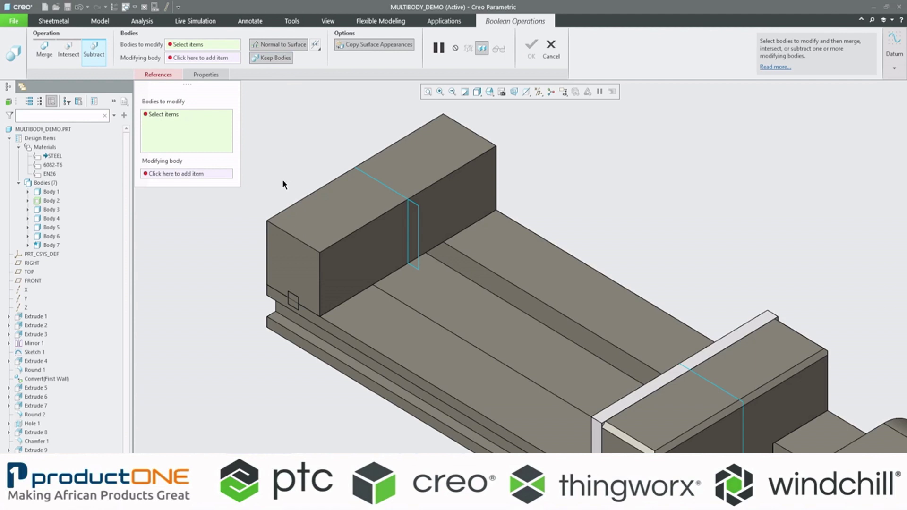
left_click(270, 61)
scroll(218, 305, "down", 2)
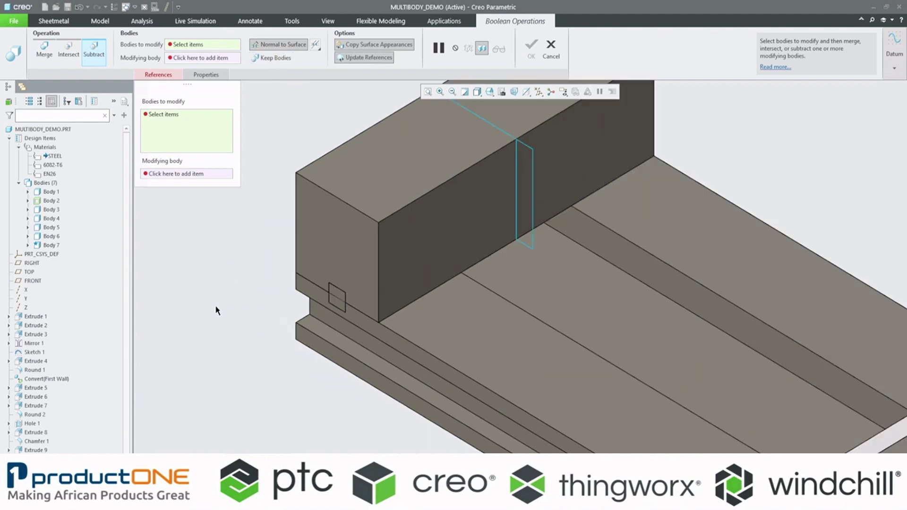
left_click(328, 213)
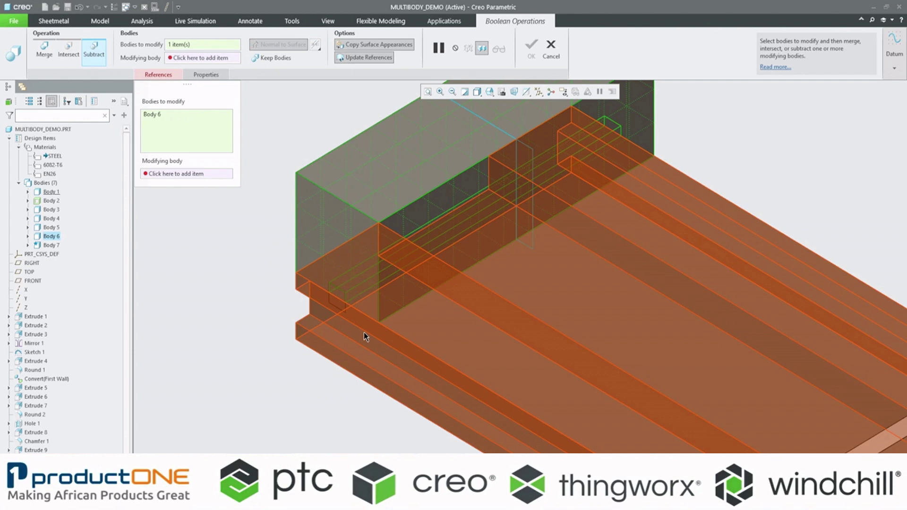
left_click(364, 332, "ctrl")
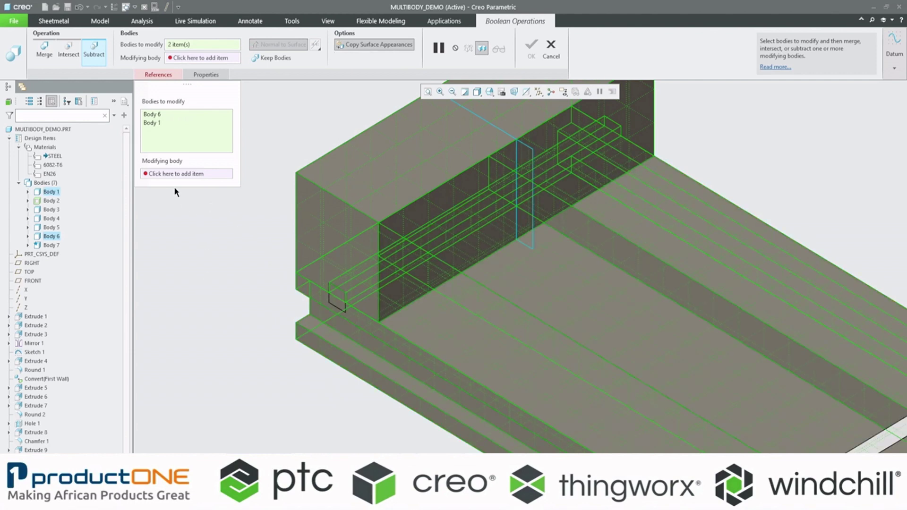
Step: Use Body 7 as the cutting body, keep it, and finish the subtraction
left_click(171, 174)
scroll(246, 331, "down", 3)
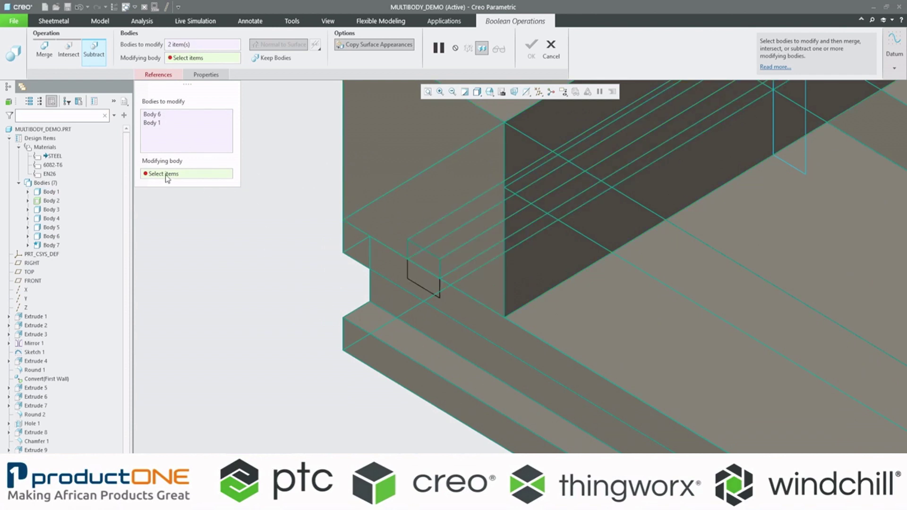
left_click(426, 278)
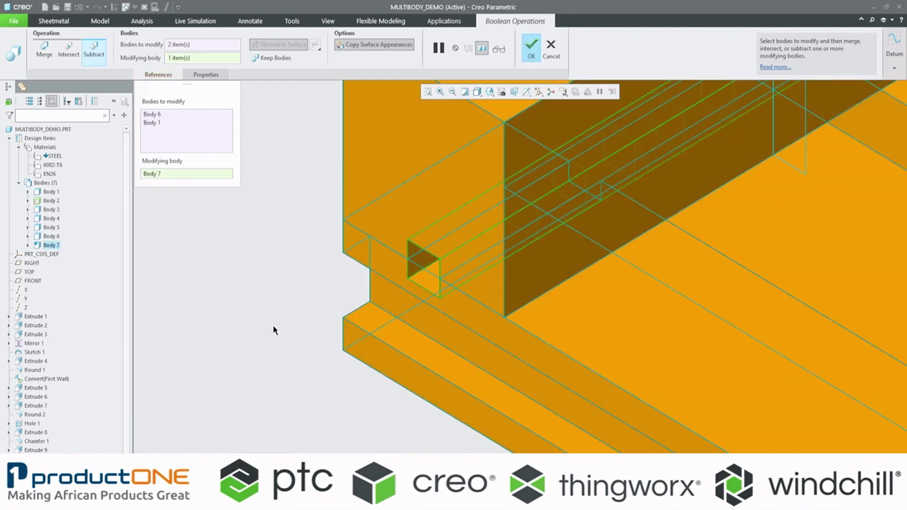
scroll(273, 330, "down", 4)
scroll(270, 326, "up", 5)
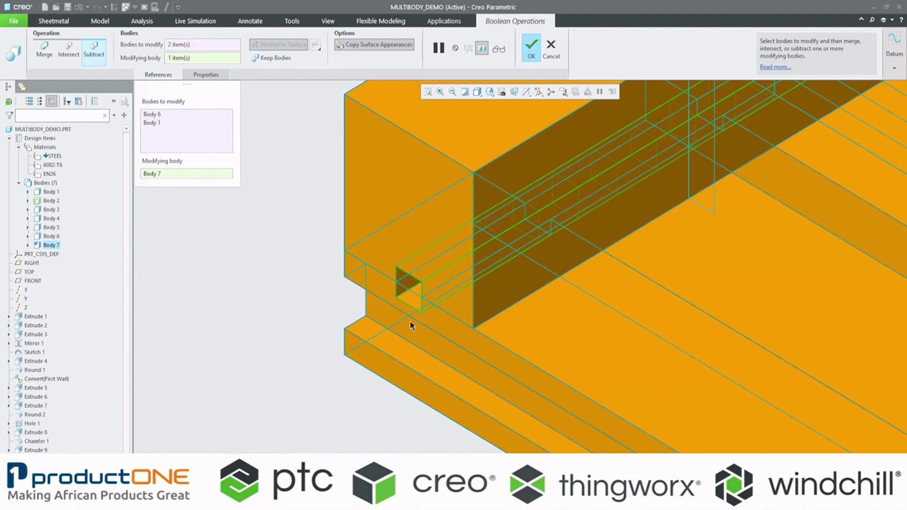
left_click(270, 59)
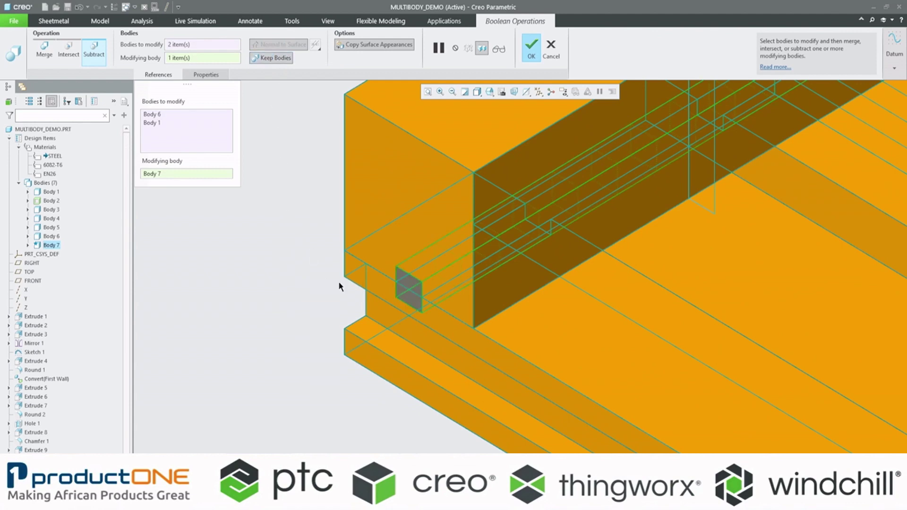
middle_click(218, 229)
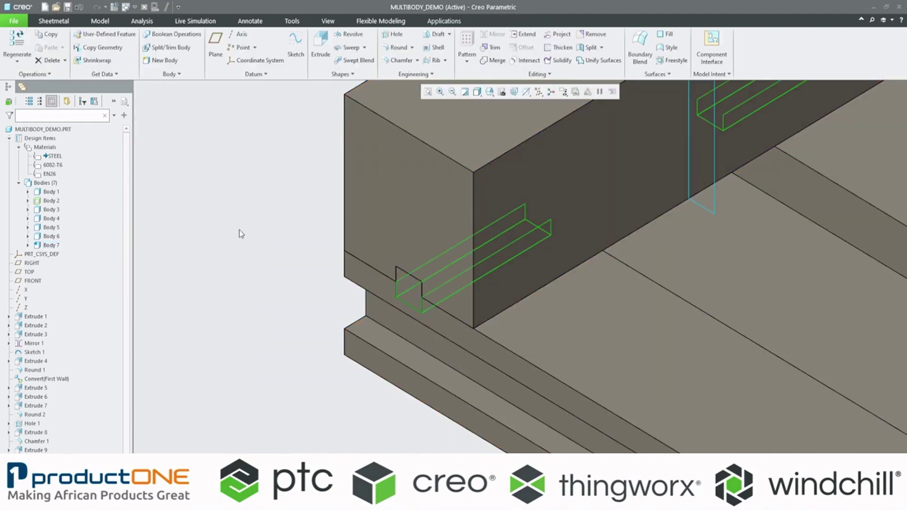
Step: Hide Body 6 and key Body 7 to inspect, then undo so both reappear
left_click(52, 236)
left_click(70, 203)
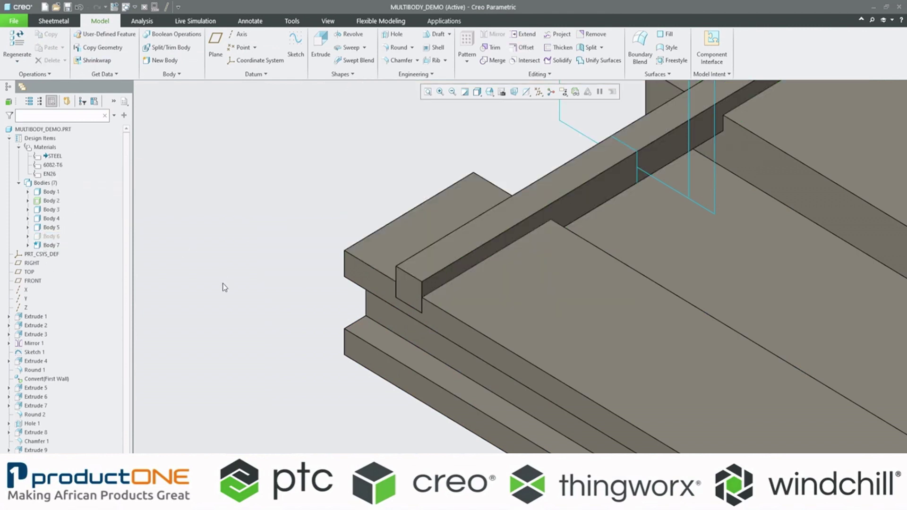
left_click(372, 258)
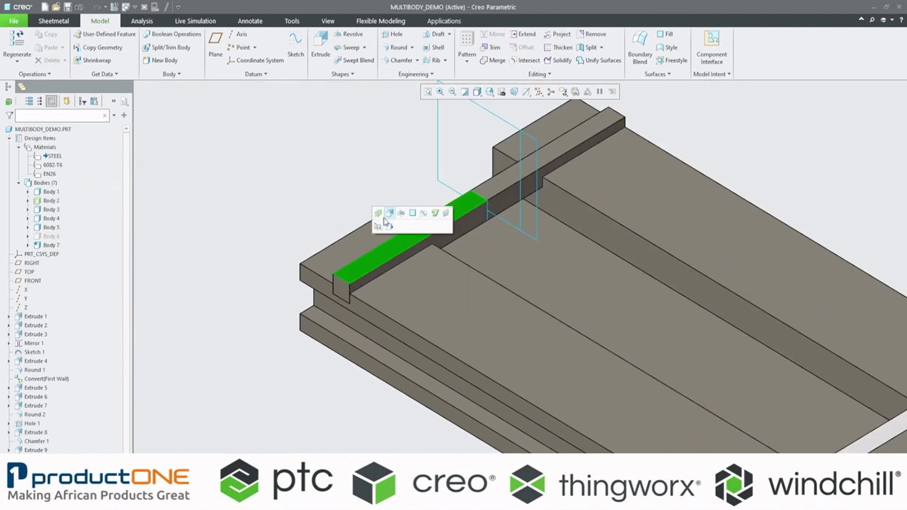
left_click(212, 255)
left_click(45, 244)
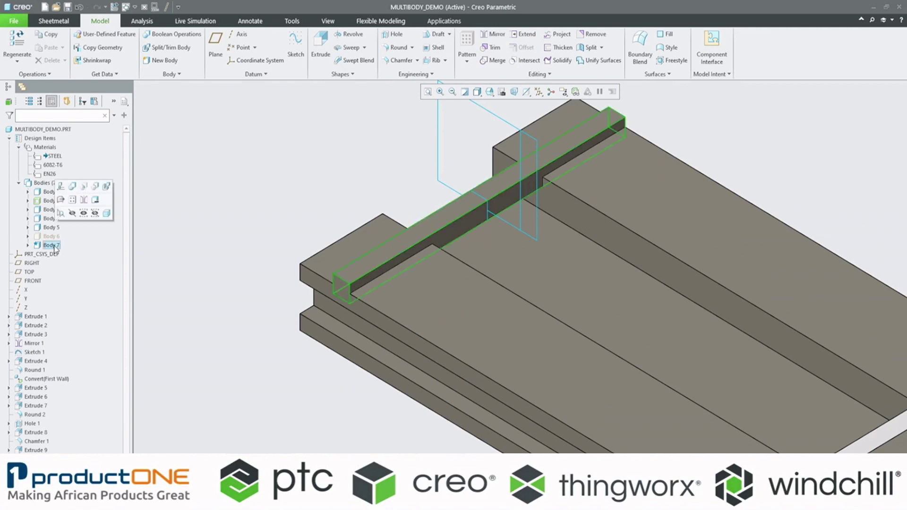
left_click(71, 213)
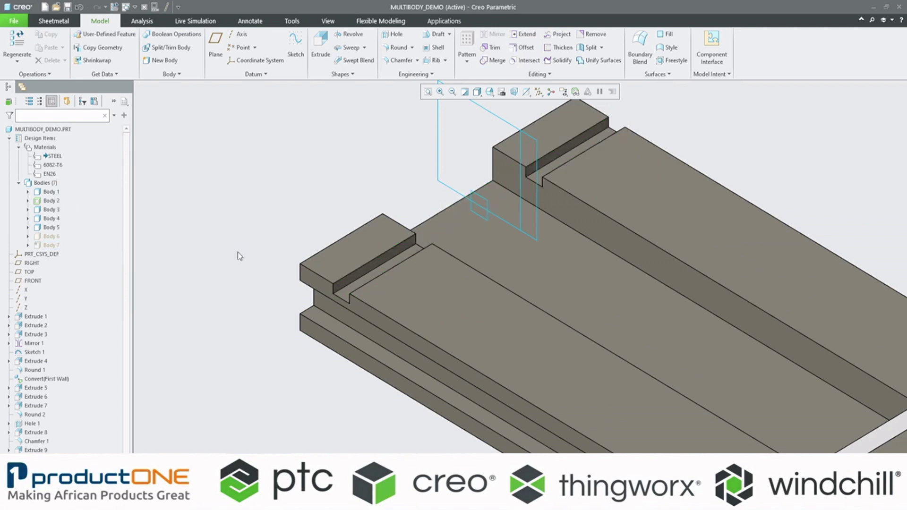
key("ctrl+z")
key("ctrl+z")
key("ctrl+d")
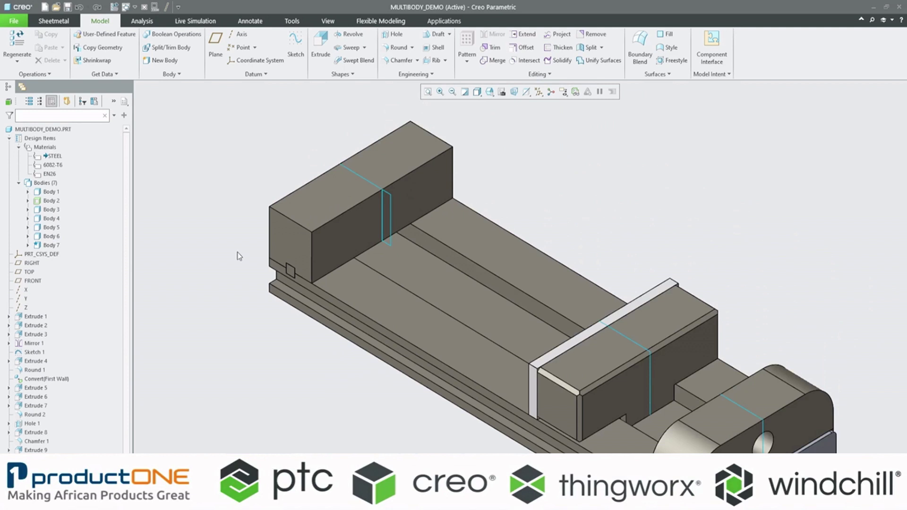
Step: Look through Body 1's right-click options, including Create Part from Body, without acting
right_click(43, 194)
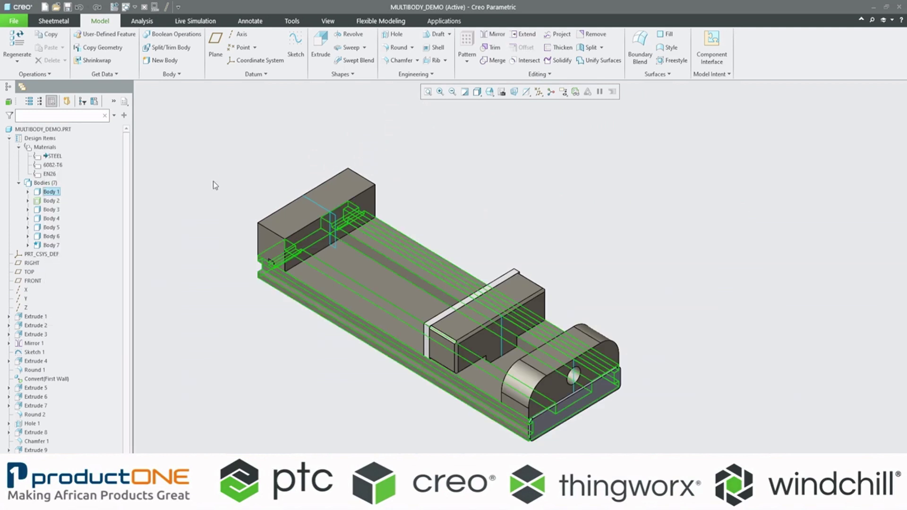
left_click(215, 185)
right_click(53, 194)
left_click(229, 180)
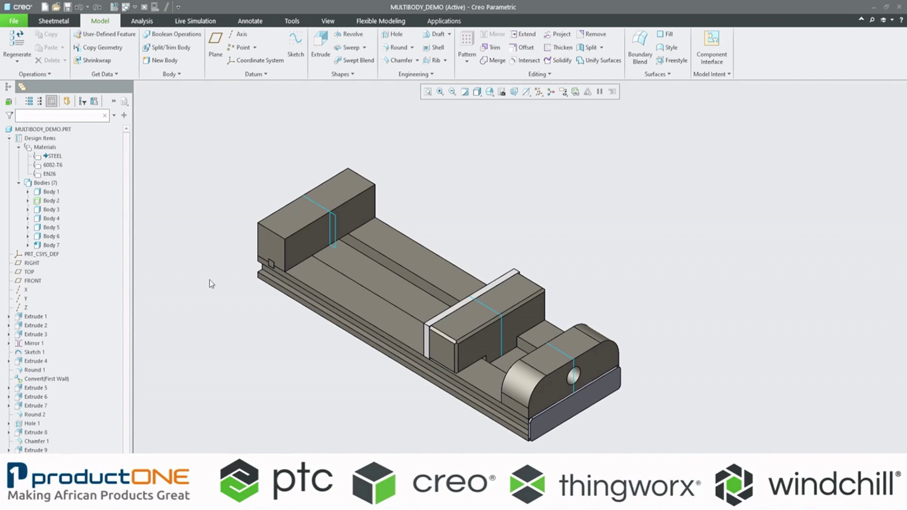
right_click(46, 193)
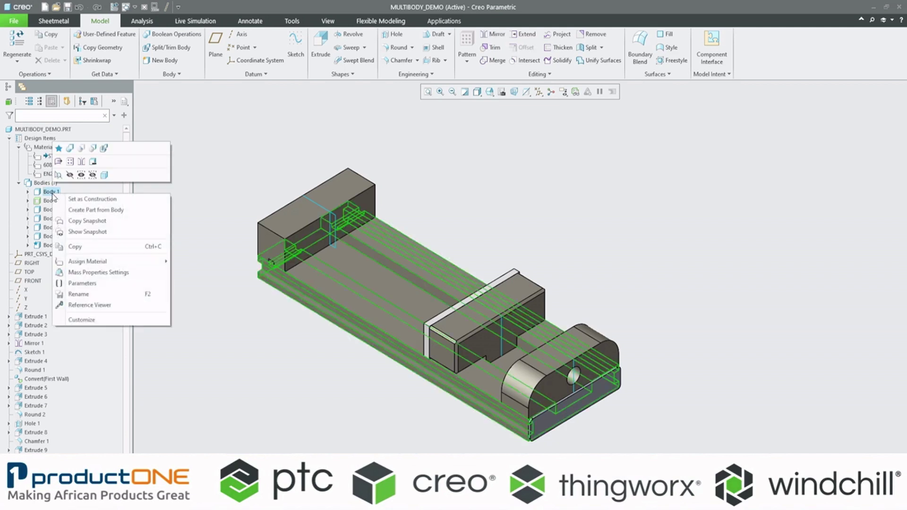
left_click(238, 195)
scroll(225, 235, "up", 3)
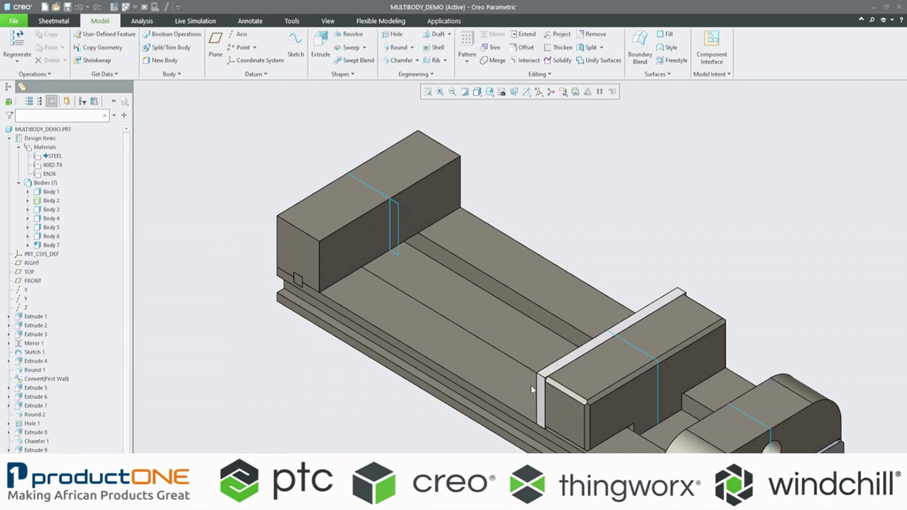
mouse_move(243, 442)
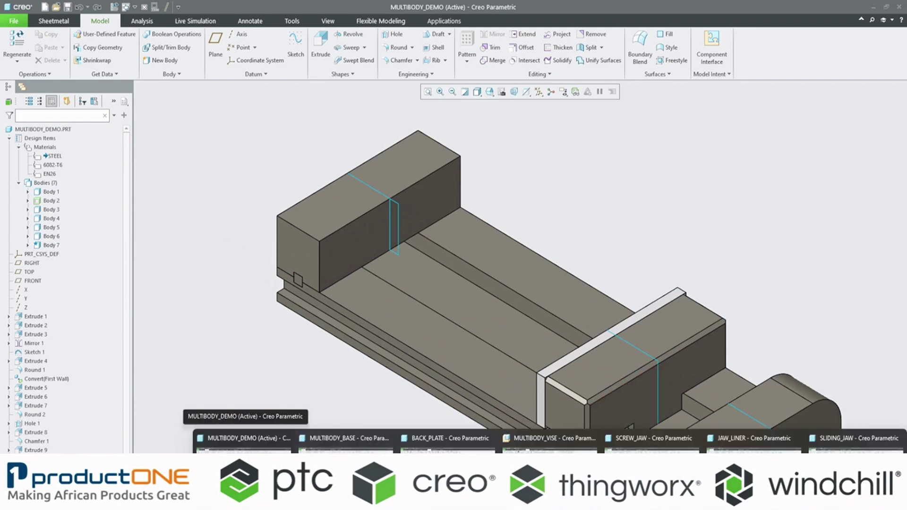
left_click(349, 440)
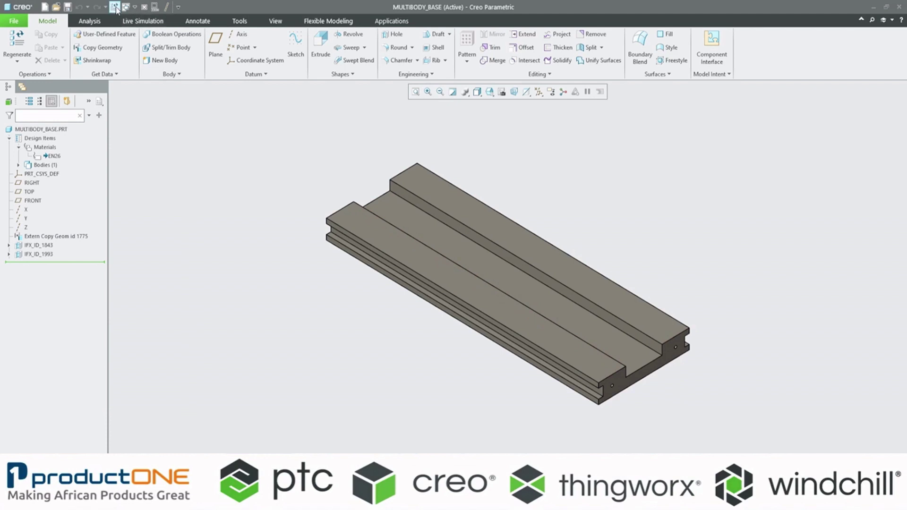
scroll(348, 156, "down", 3)
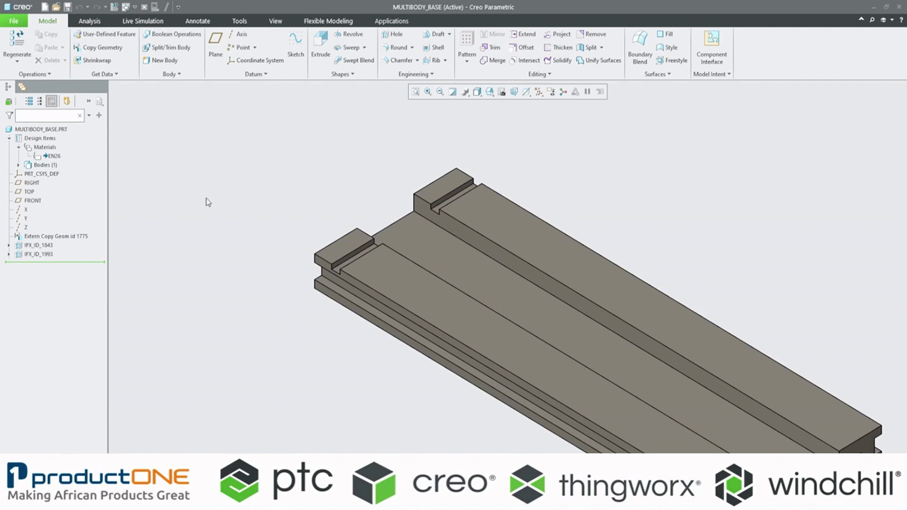
left_click(415, 91)
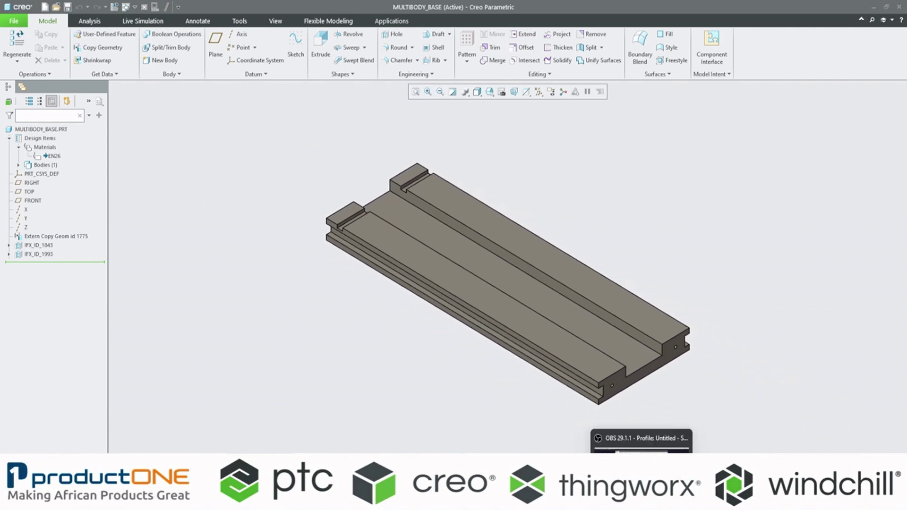
mouse_move(614, 501)
left_click(265, 442)
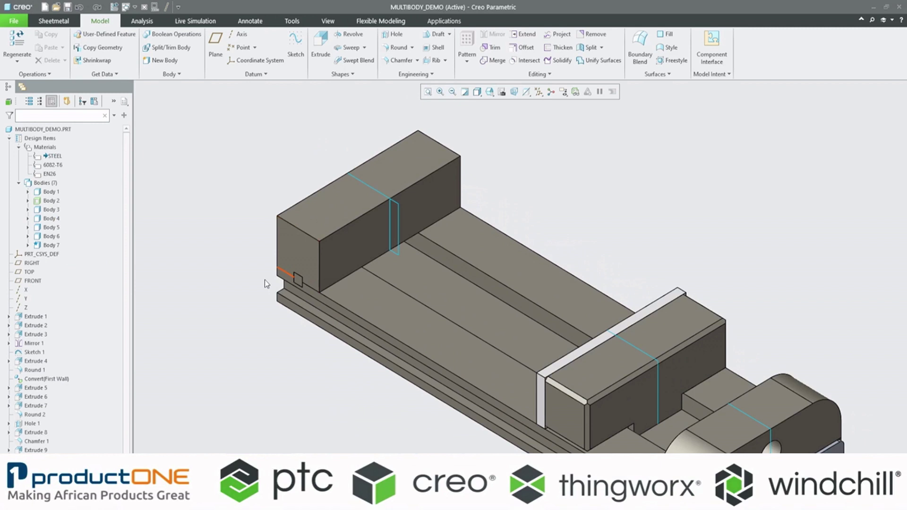
Step: Create a new part named STANIONARY_JAW from Body 6
left_click(51, 237)
right_click(51, 236)
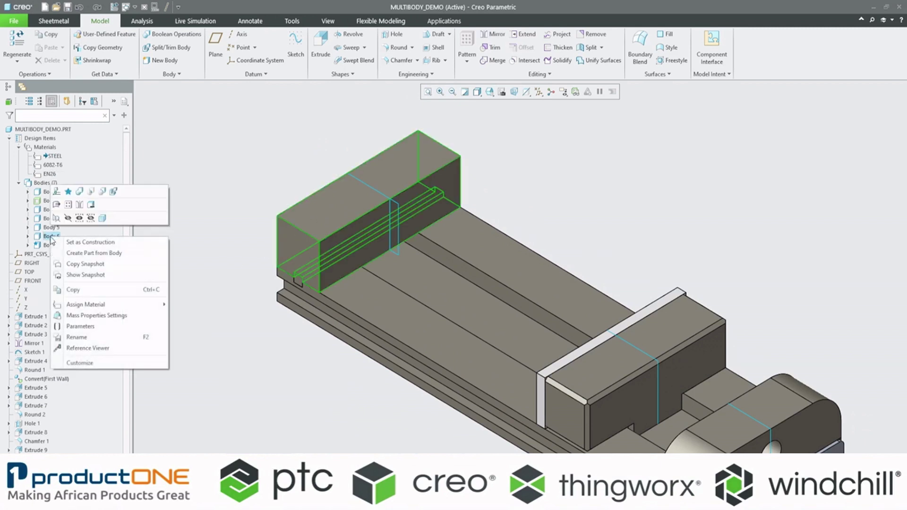
left_click(83, 254)
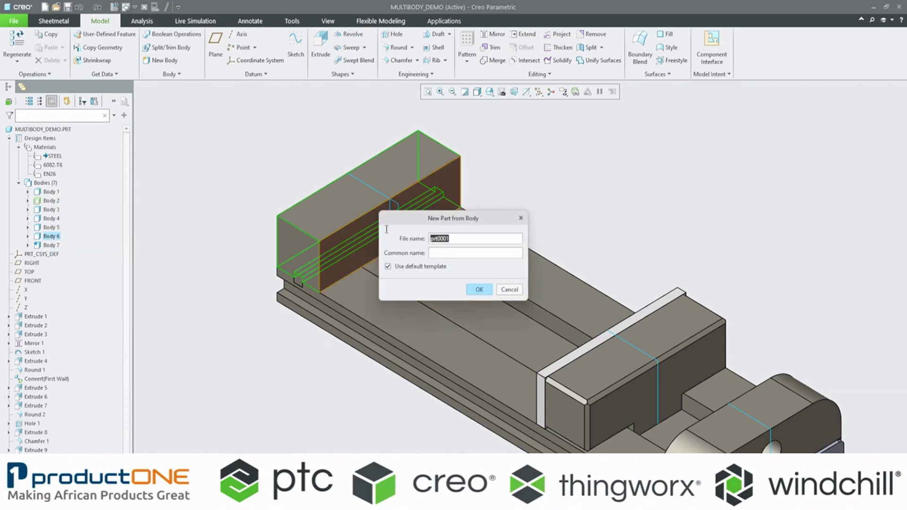
type("ST")
type("ANIONARY_JAW")
left_click(479, 289)
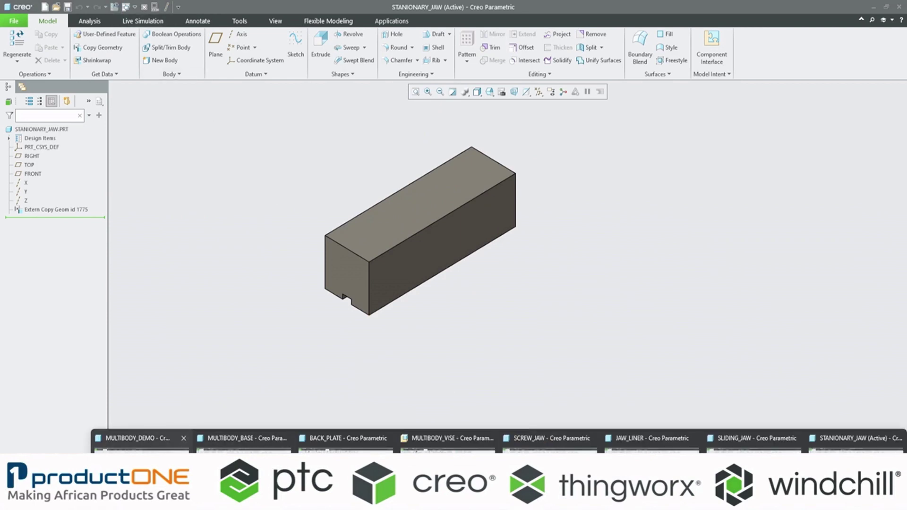
Step: Back in MULTIBODY_DEMO, create a new part STANIONARY_JAW_KEY from key Body 7
left_click(133, 440)
right_click(50, 245)
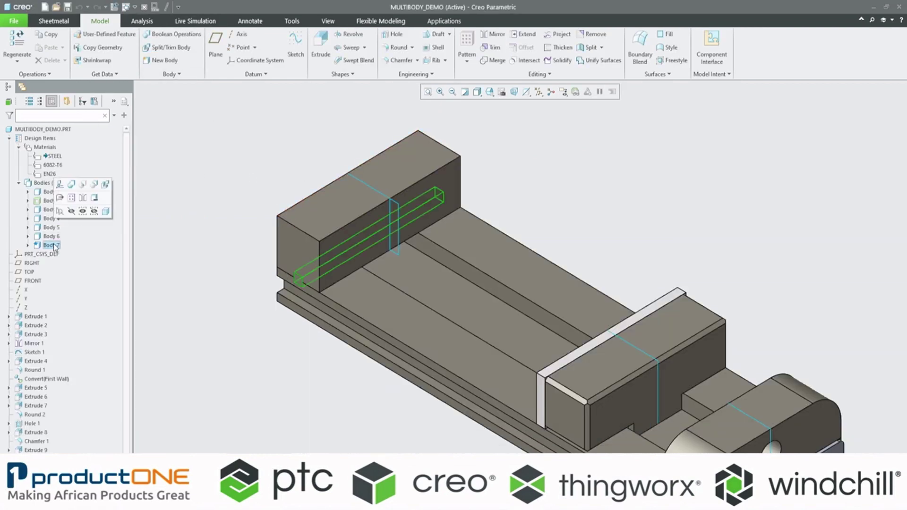
left_click(83, 261)
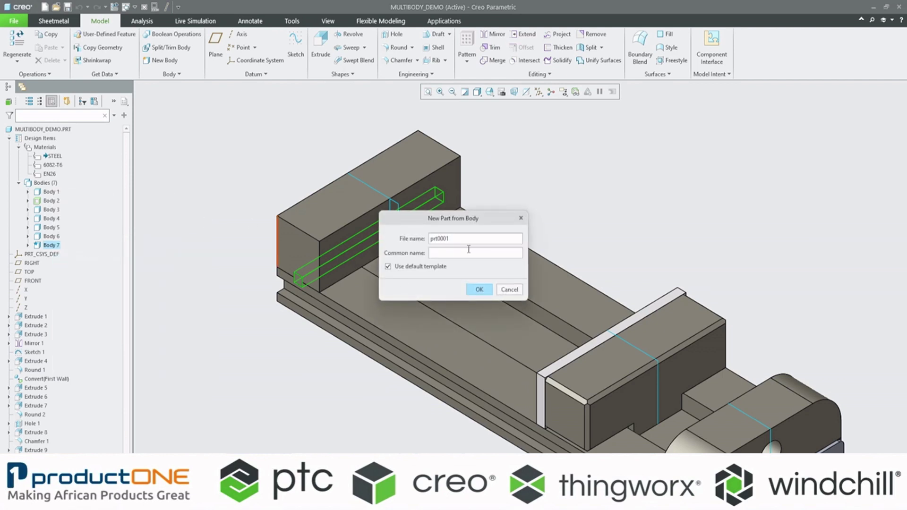
double_click(453, 239)
type("STANIONARY_JAW_KEY")
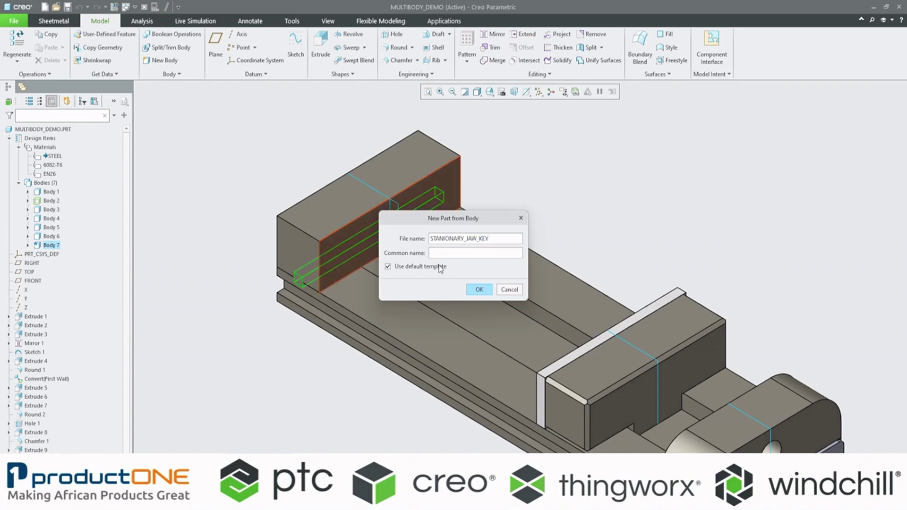
left_click(479, 289)
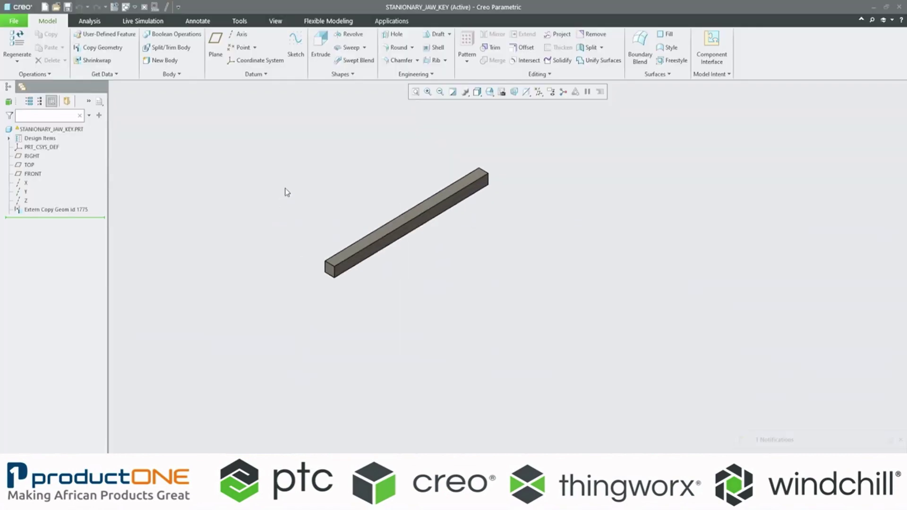
Step: Confirm STEEL is the material of both the key part and the STANIONARY_JAW part
scroll(189, 198, "up", 2)
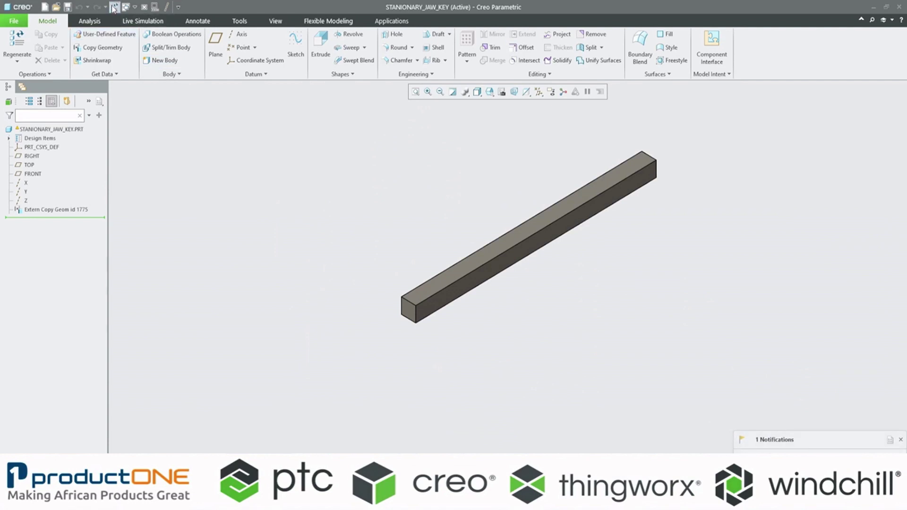
left_click(9, 138)
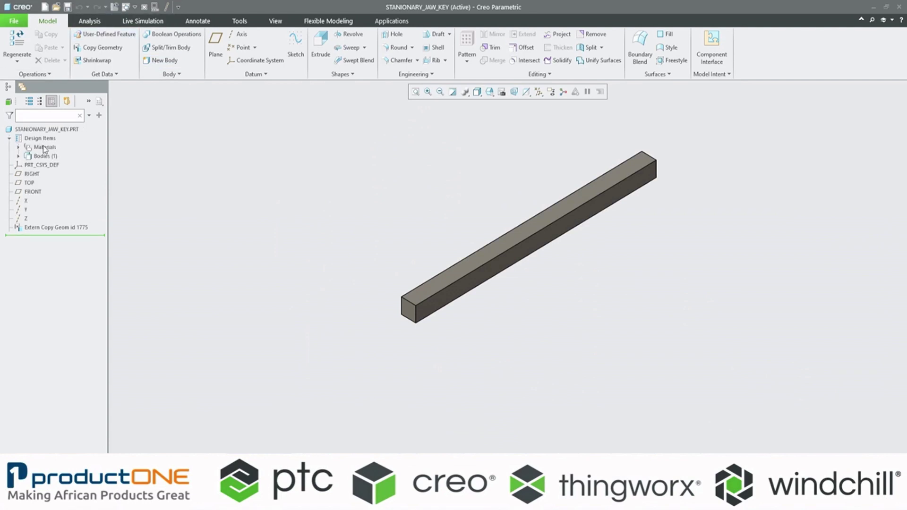
left_click(18, 147)
mouse_move(544, 505)
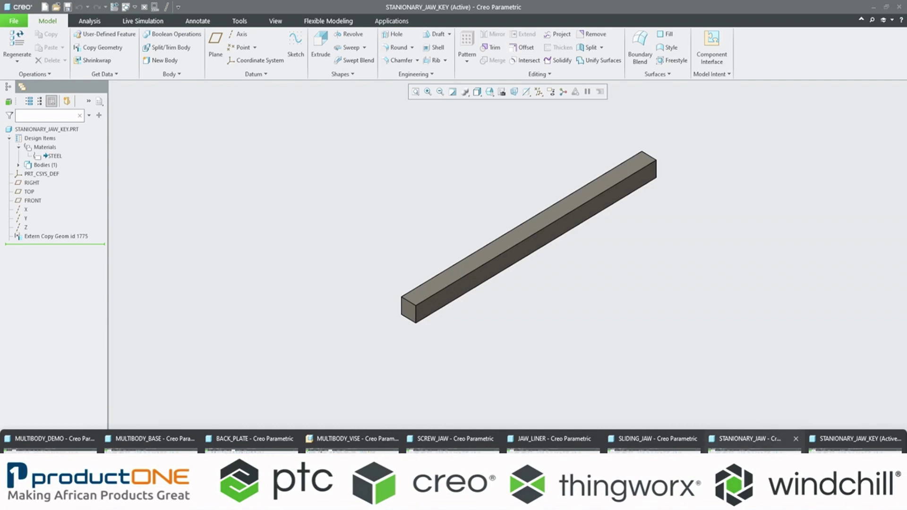
left_click(749, 438)
left_click(9, 138)
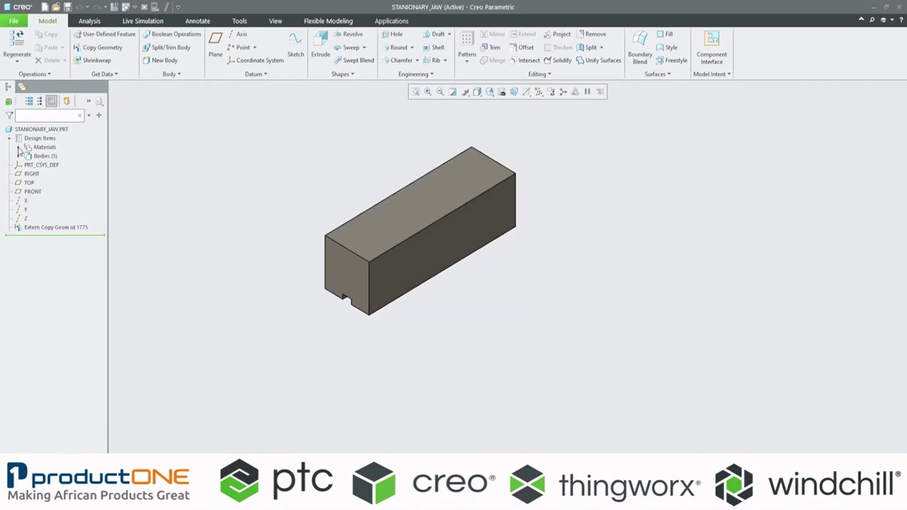
left_click(18, 147)
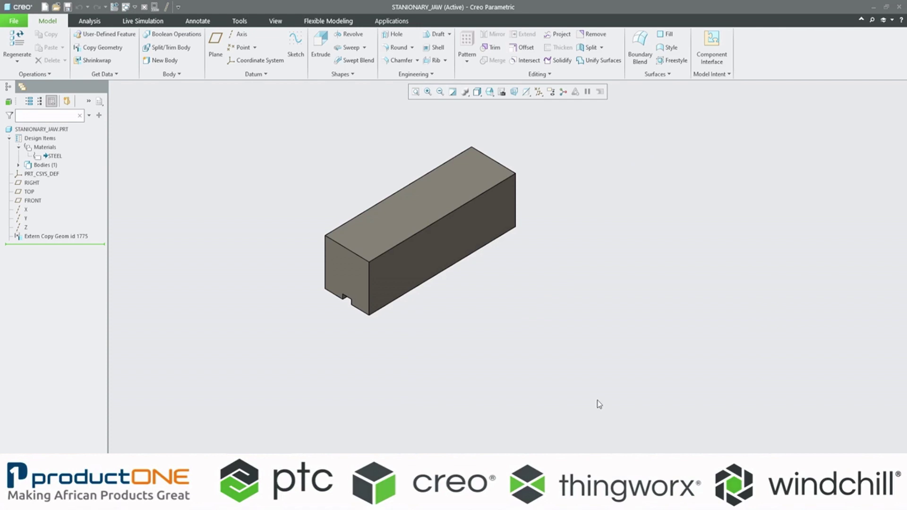
Step: Switch to the MULTIBODY_VISE assembly window and regenerate it to clear its warning
mouse_move(599, 502)
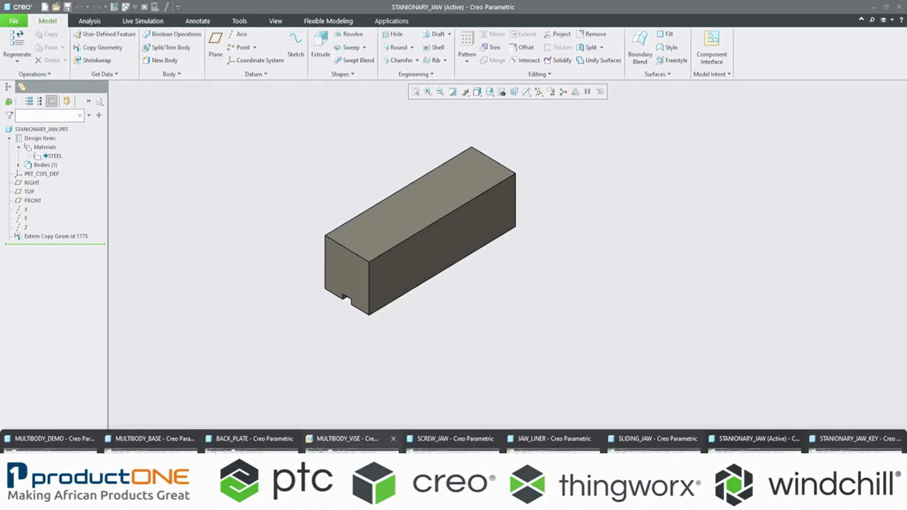
left_click(354, 439)
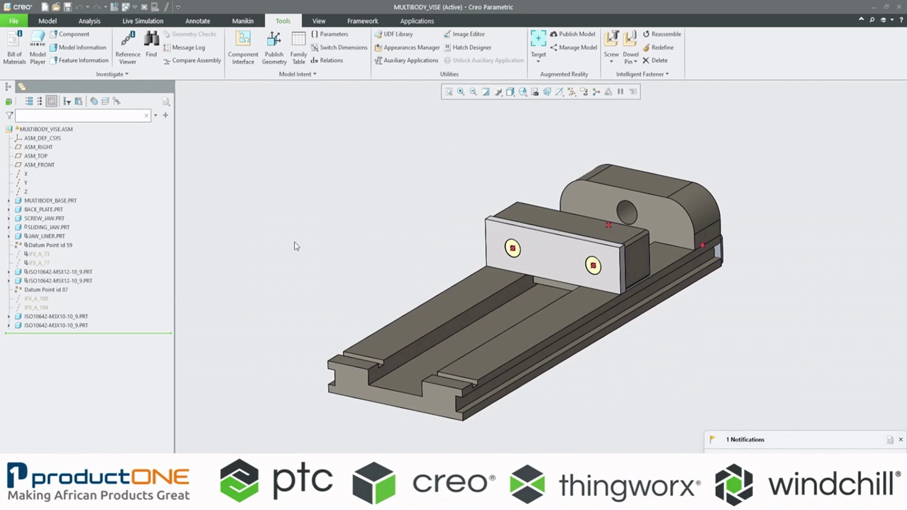
left_click(114, 8)
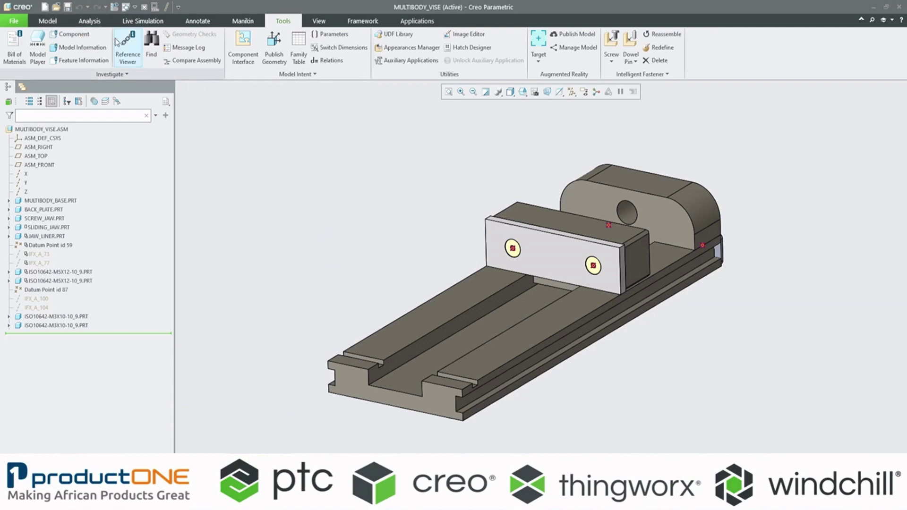
Step: Assemble stanionary_jaw.prt from session with a Default constraint, then return to the standard view
left_click(47, 20)
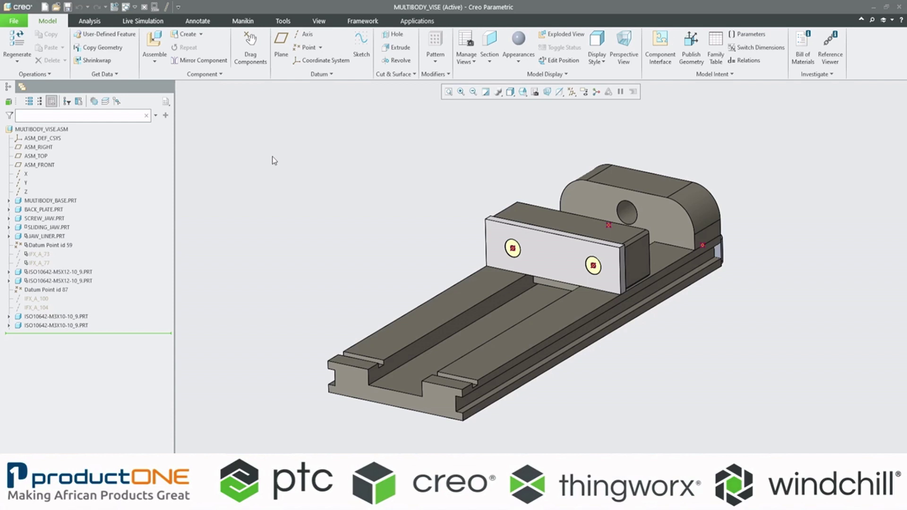
left_click(157, 43)
left_click(302, 178)
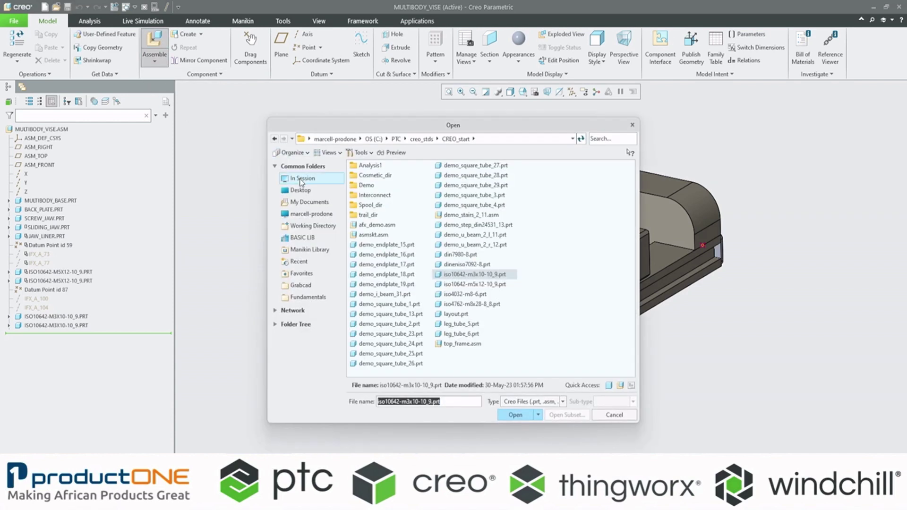
left_click_drag(426, 125, 389, 104)
left_click(344, 234)
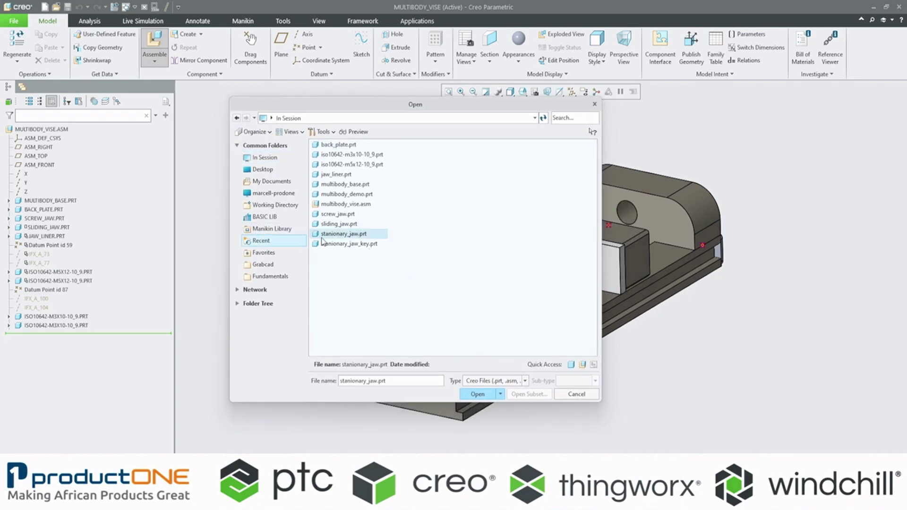
left_click(477, 394)
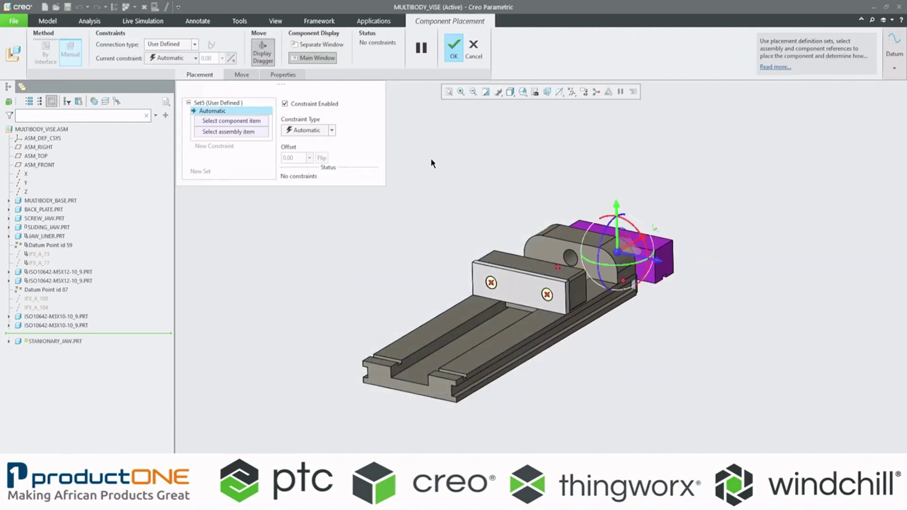
right_click(431, 163)
left_click(456, 264)
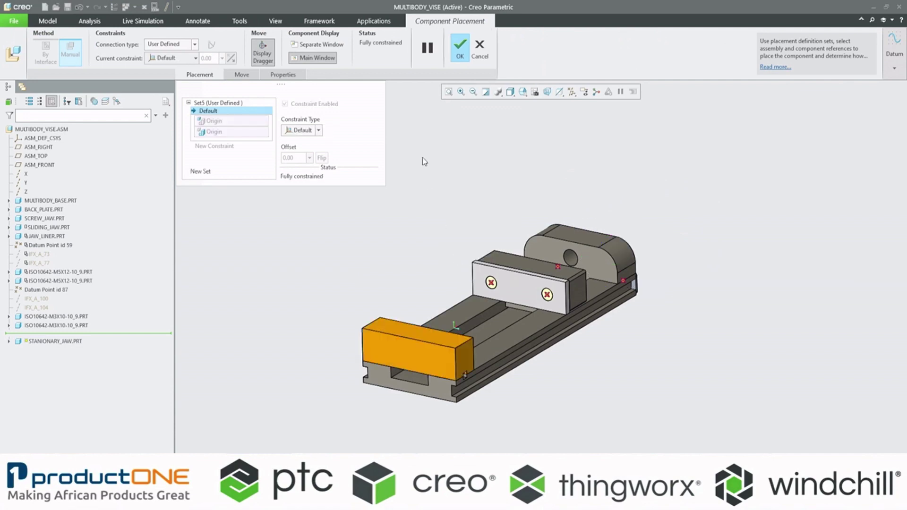
middle_click(442, 279)
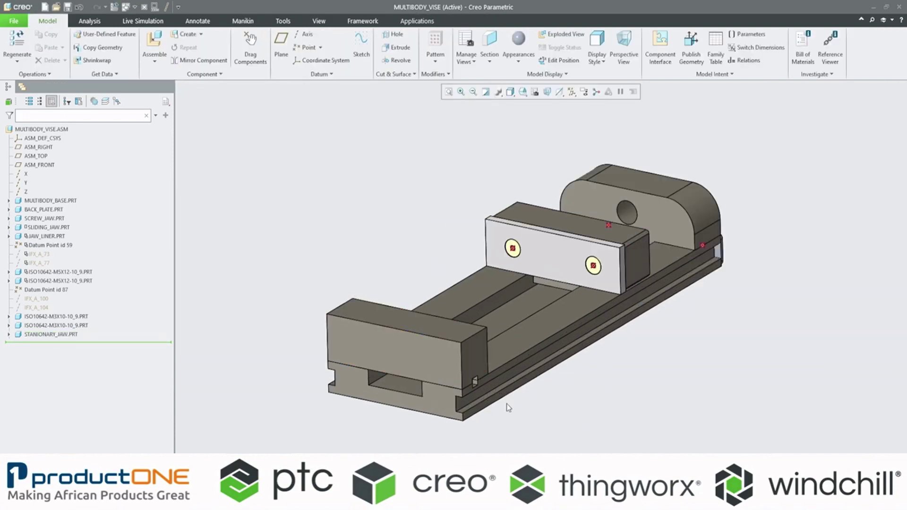
scroll(463, 356, "up", 5)
middle_click_drag(395, 341, 401, 359)
key("ctrl+d")
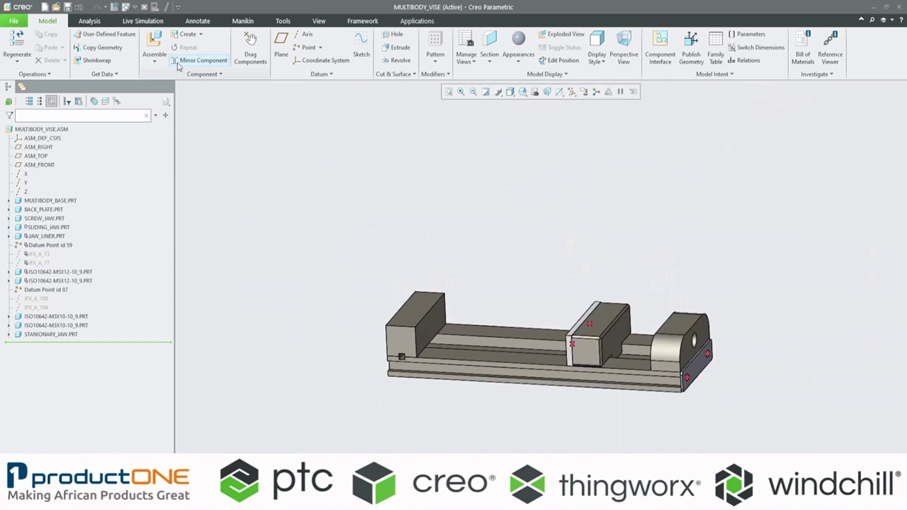
Step: Assemble stanionary_jaw_key.prt from session, fixed with a Default constraint
left_click(154, 42)
left_click(262, 158)
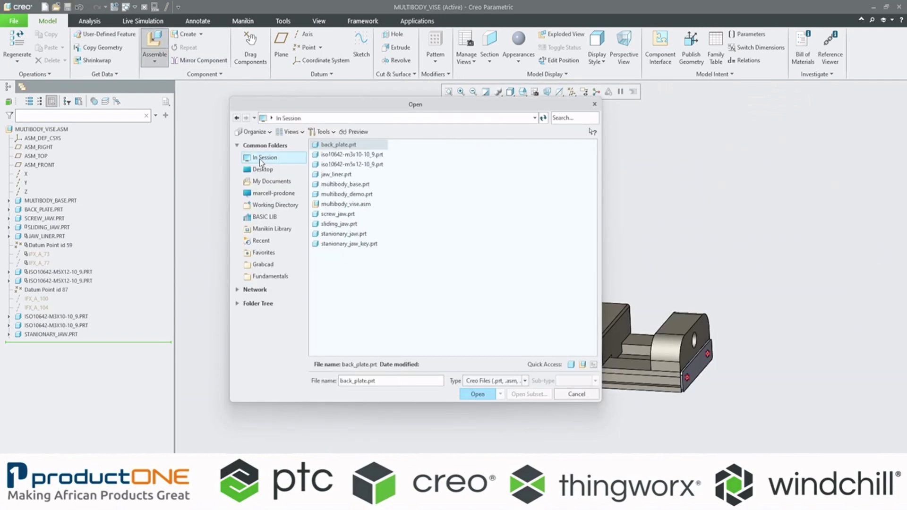
left_click(367, 245)
left_click(477, 394)
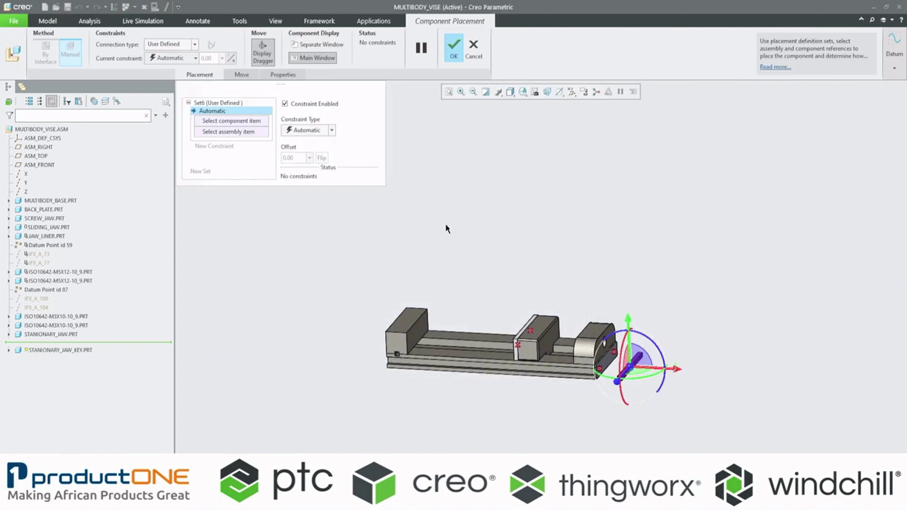
right_click(483, 253)
left_click(518, 357)
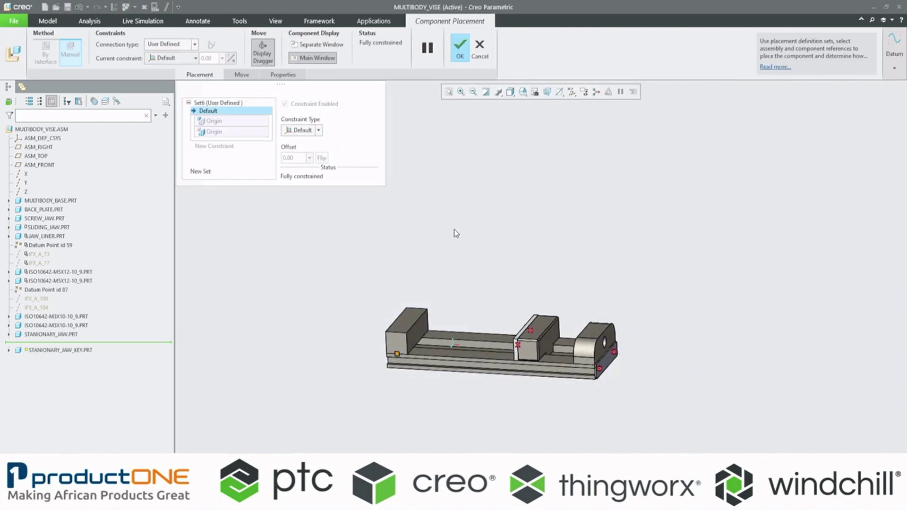
middle_click(454, 234)
scroll(543, 307, "up", 5)
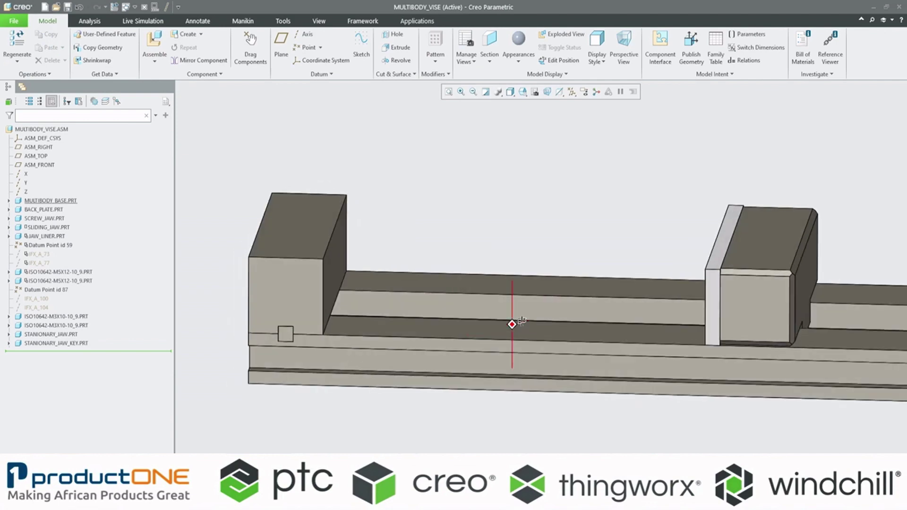
scroll(560, 319, "down", 5)
middle_click_drag(558, 324, 628, 302)
scroll(556, 294, "up", 6)
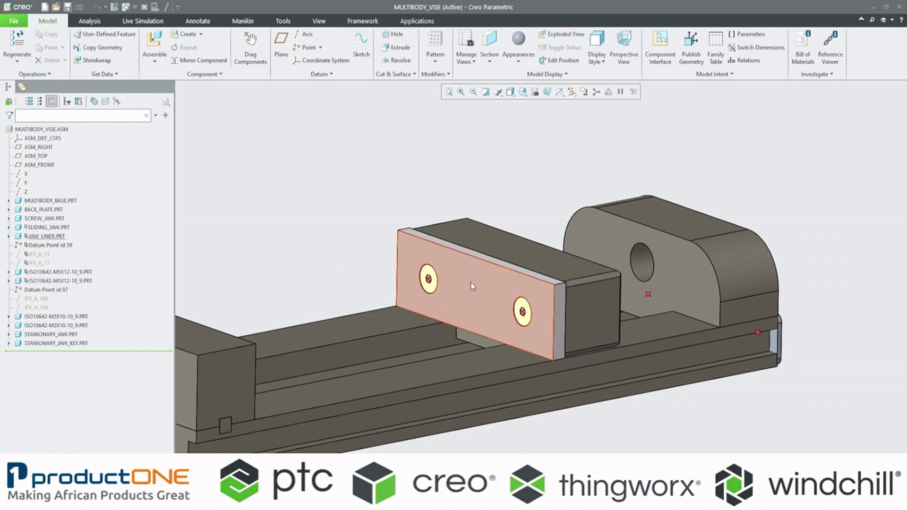
Step: Open JAW_LINER in its own window and orbit it to inspect the liner plate
left_click(470, 283)
left_click(489, 225)
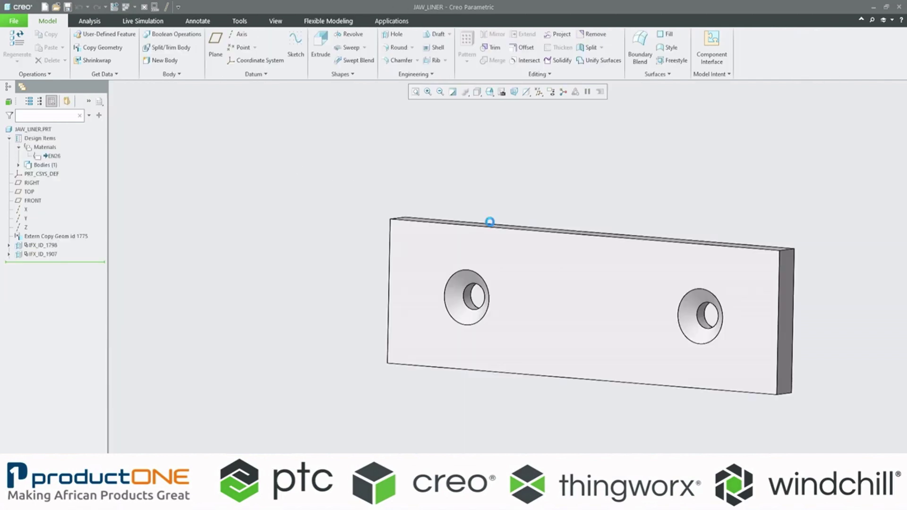
middle_click_drag(518, 331, 499, 342)
Step: Back in the assembly, drag the sliding jaw along the base, then restore Standard Orientation
mouse_move(510, 507)
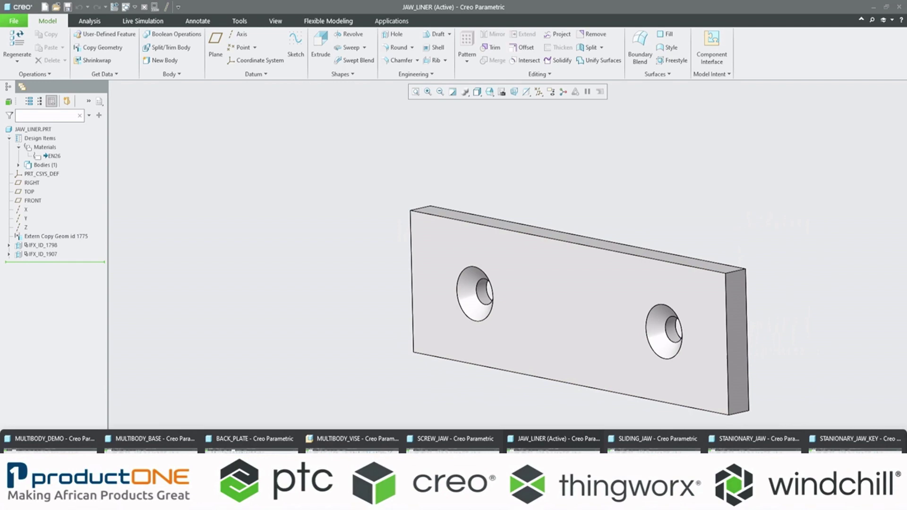
left_click(358, 438)
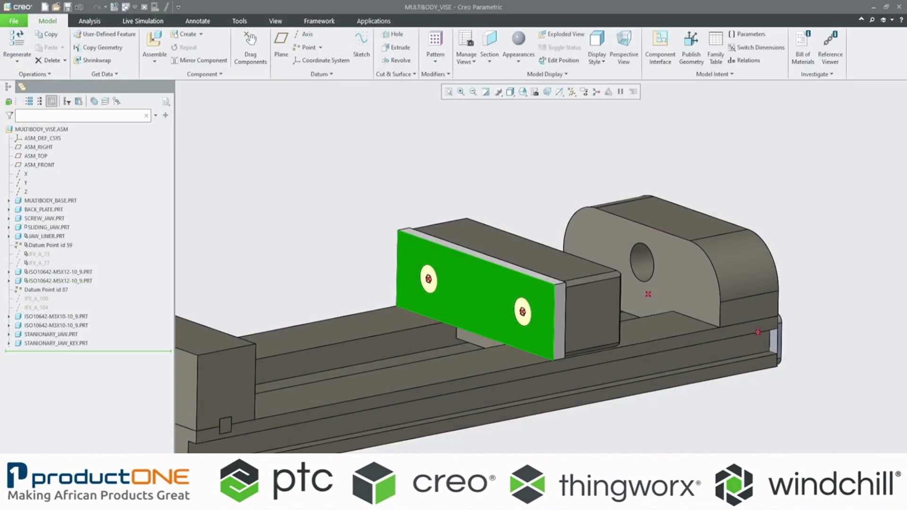
left_click(251, 46)
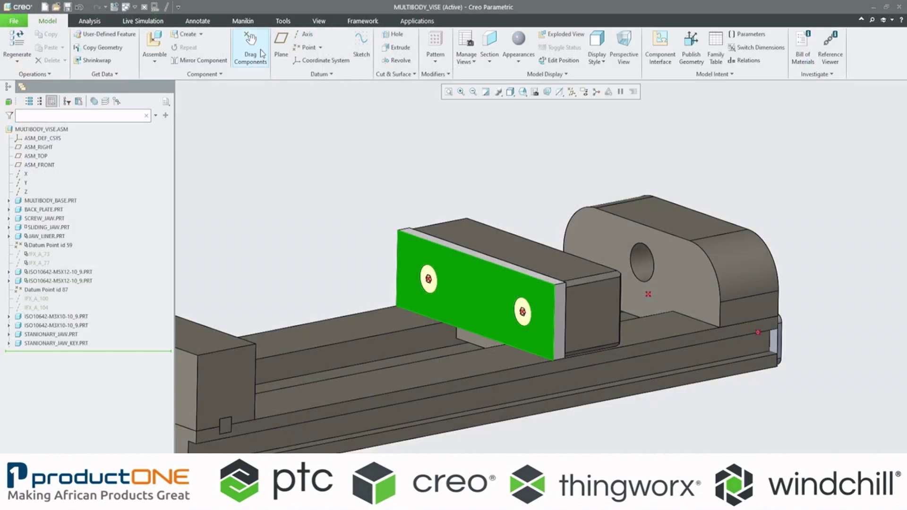
left_click(494, 239)
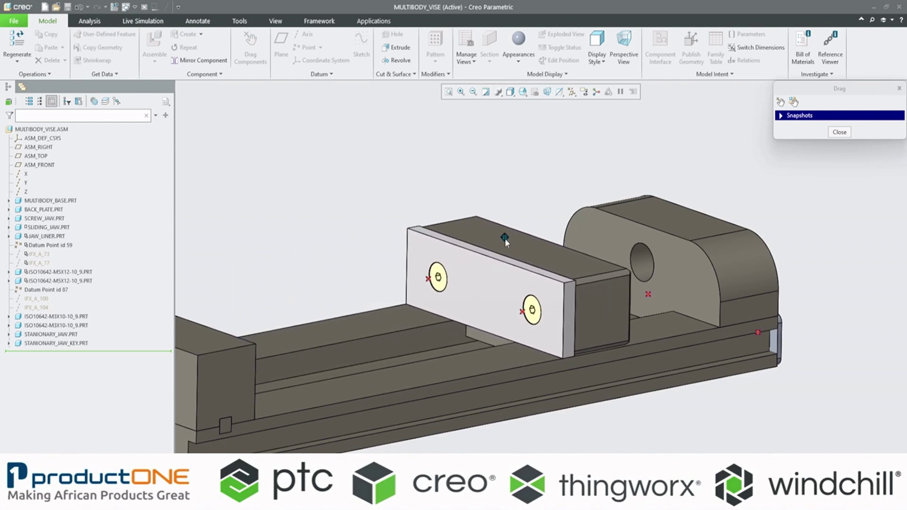
left_click(491, 241)
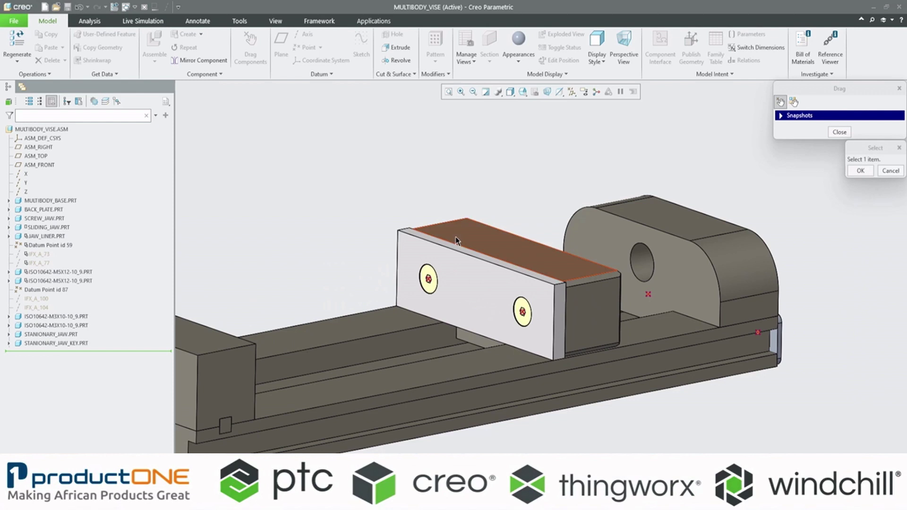
left_click(887, 173)
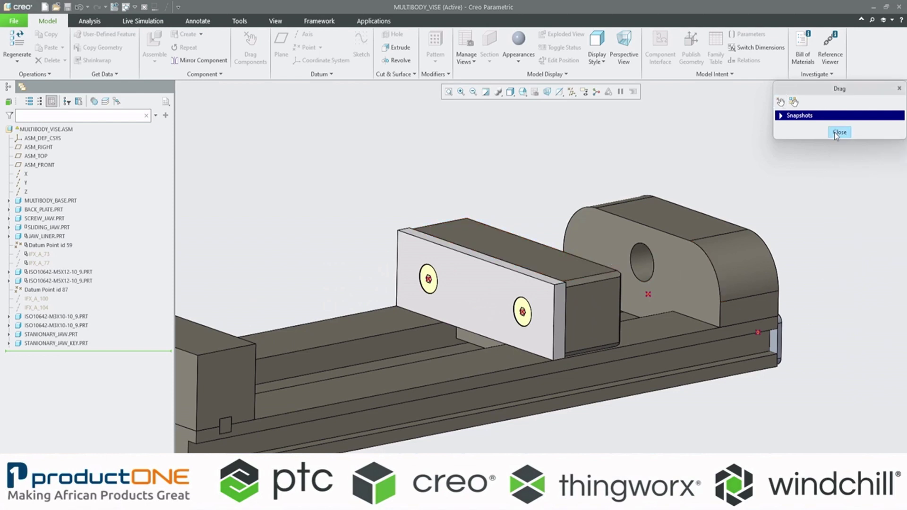
left_click(838, 132)
left_click(522, 94)
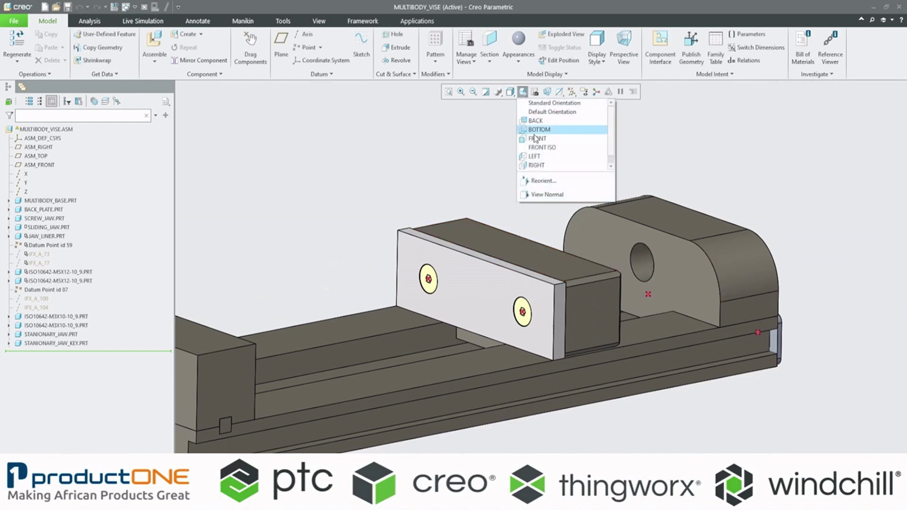
left_click(534, 128)
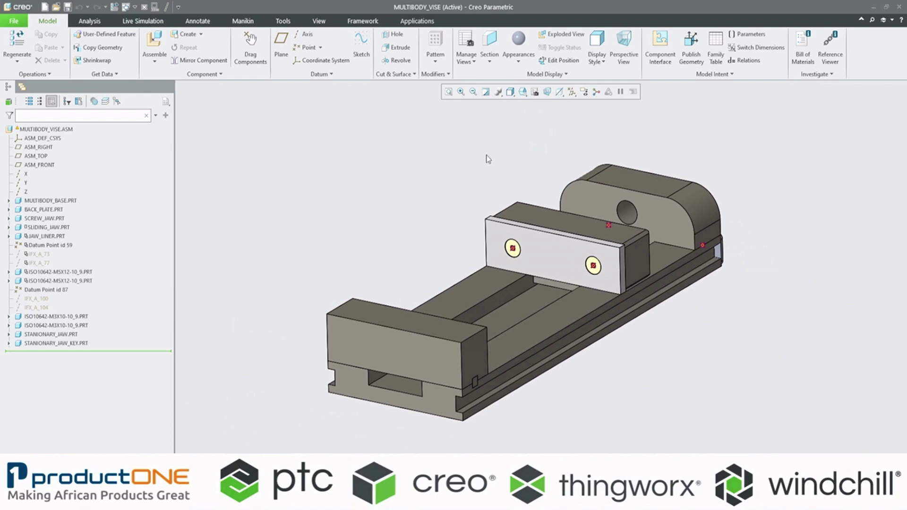
Step: Turn the vise to another saved orientation and zoom in
left_click(522, 93)
left_click(550, 113)
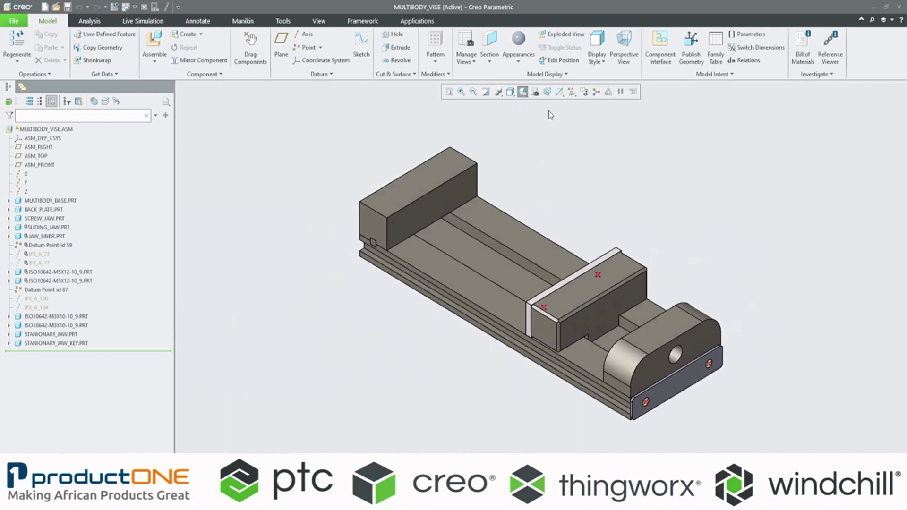
scroll(662, 374, "down", 3)
Step: Open BACK_PLATE in its own window, turn it to face front, then return to the assembly
left_click(656, 340)
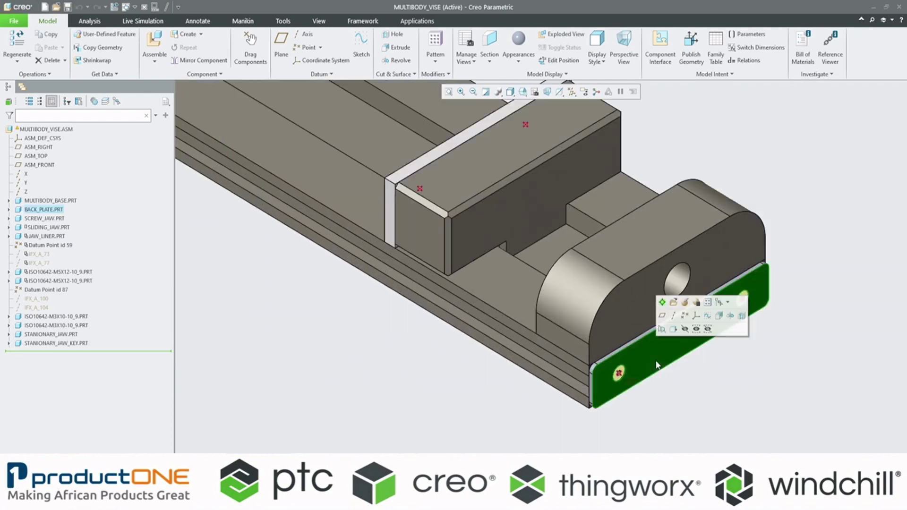
left_click(668, 305)
middle_click_drag(470, 293, 398, 297)
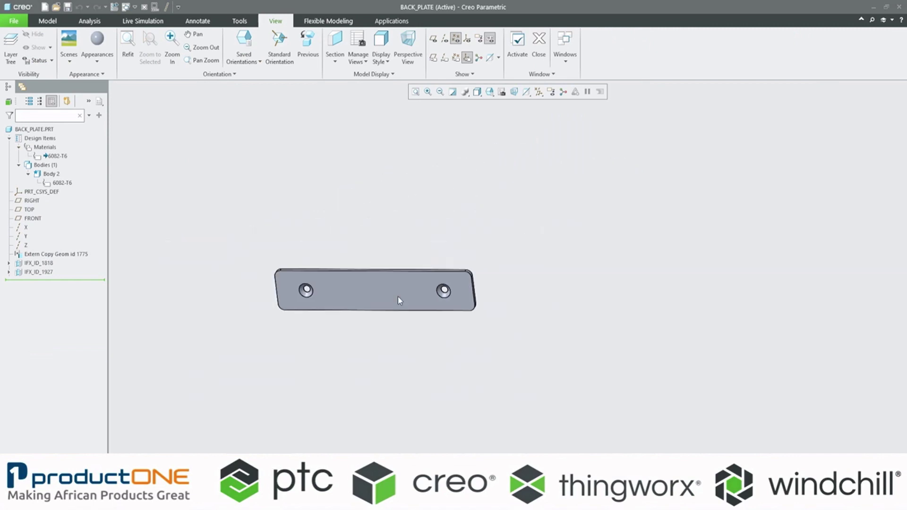
left_click(9, 138)
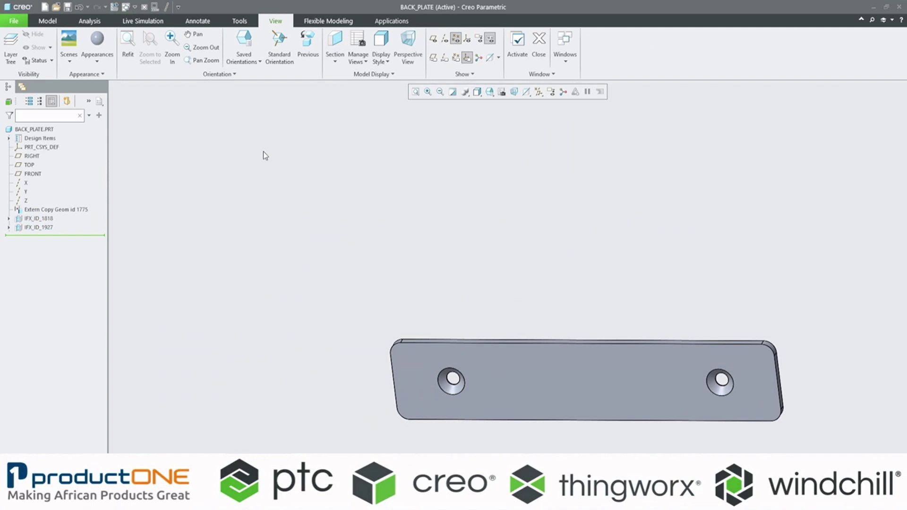
mouse_move(614, 477)
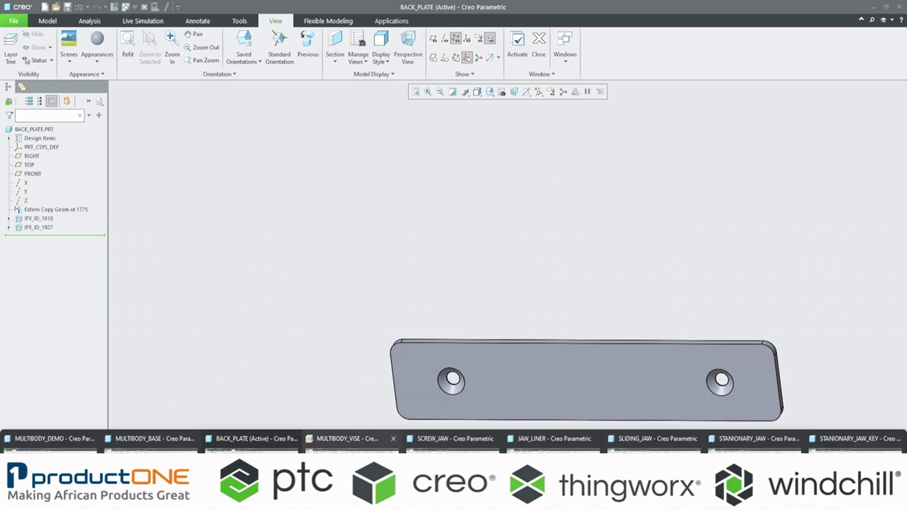
left_click(352, 440)
Step: Set the vise assembly view to the FRONT ISO saved orientation
left_click(522, 92)
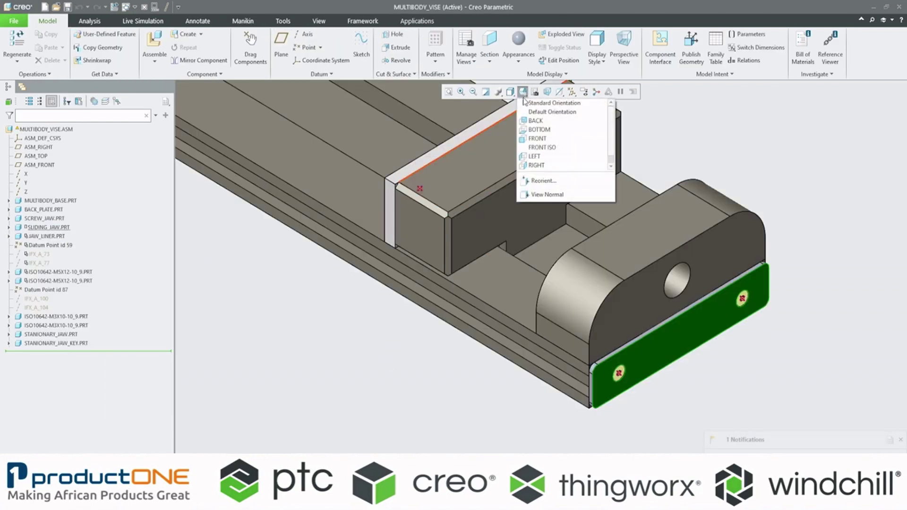
left_click(539, 148)
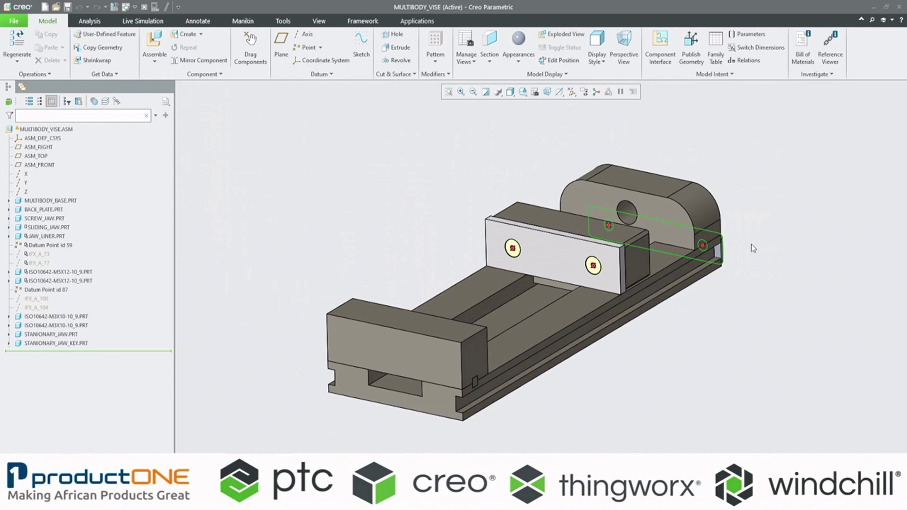